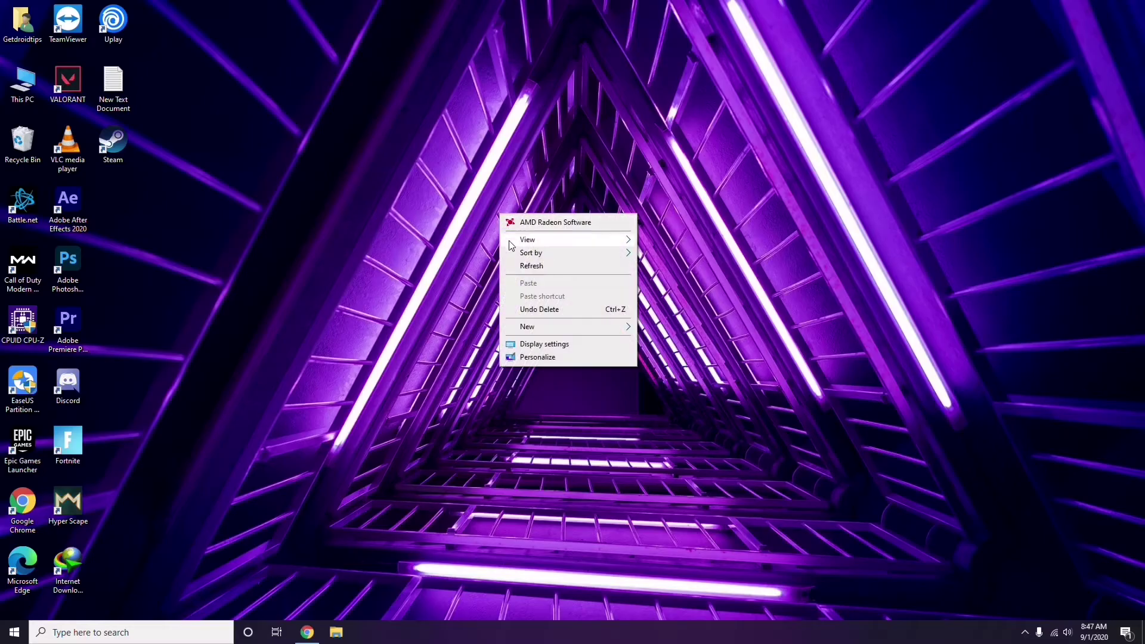
left_click(540, 266)
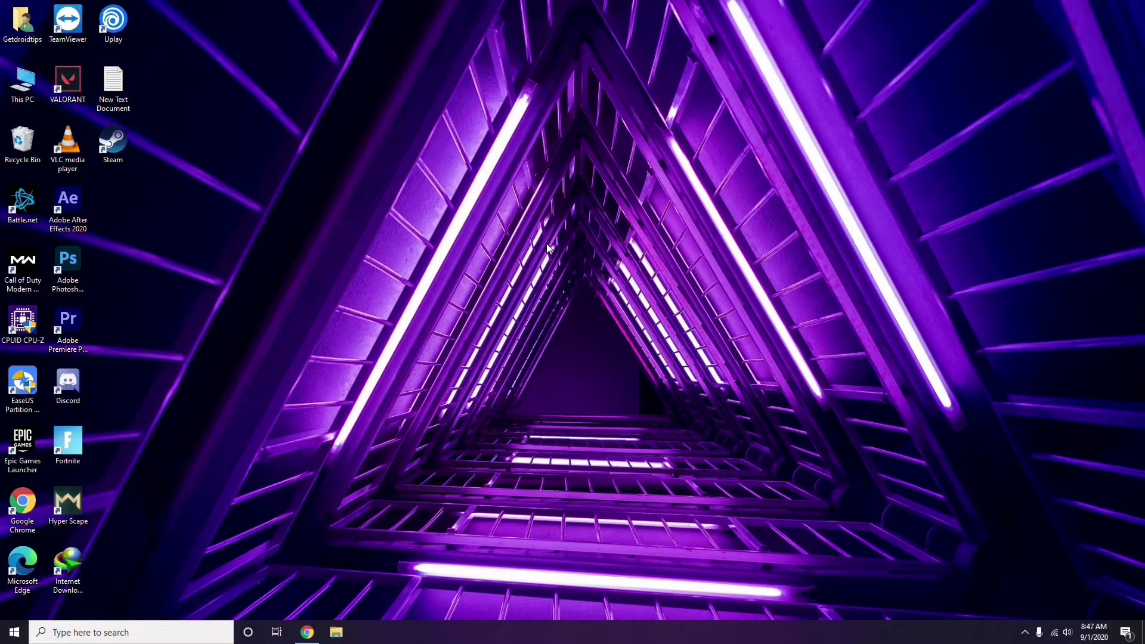
right_click(435, 168)
left_click(463, 218)
- Open Computer Management for This PC, view the device categories in Device Manager, and close the window
right_click(25, 101)
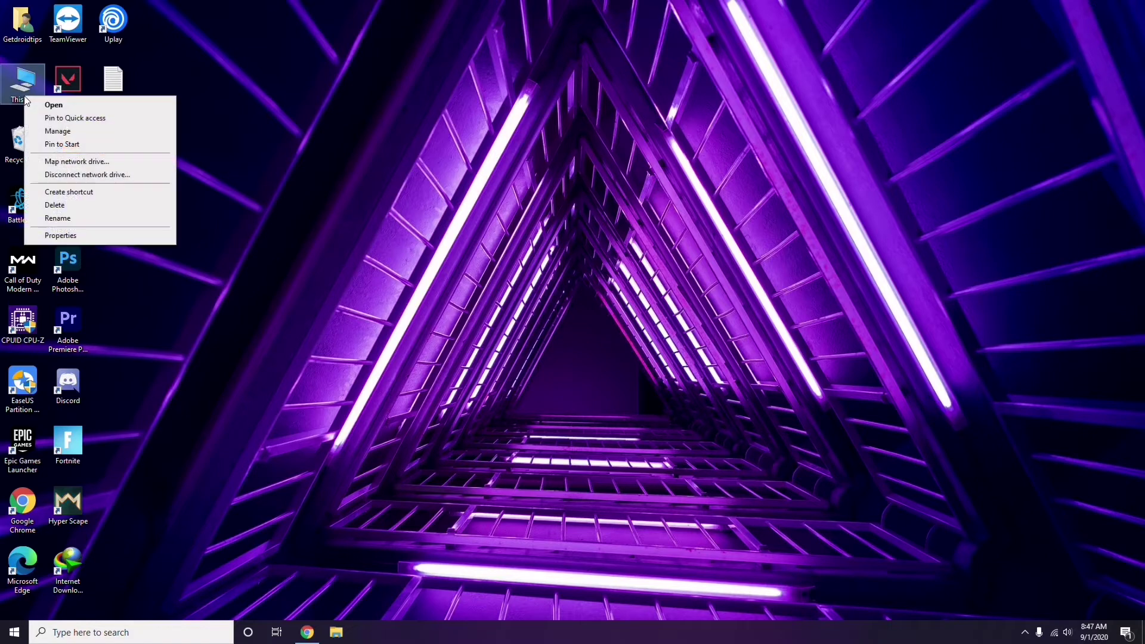
left_click(57, 132)
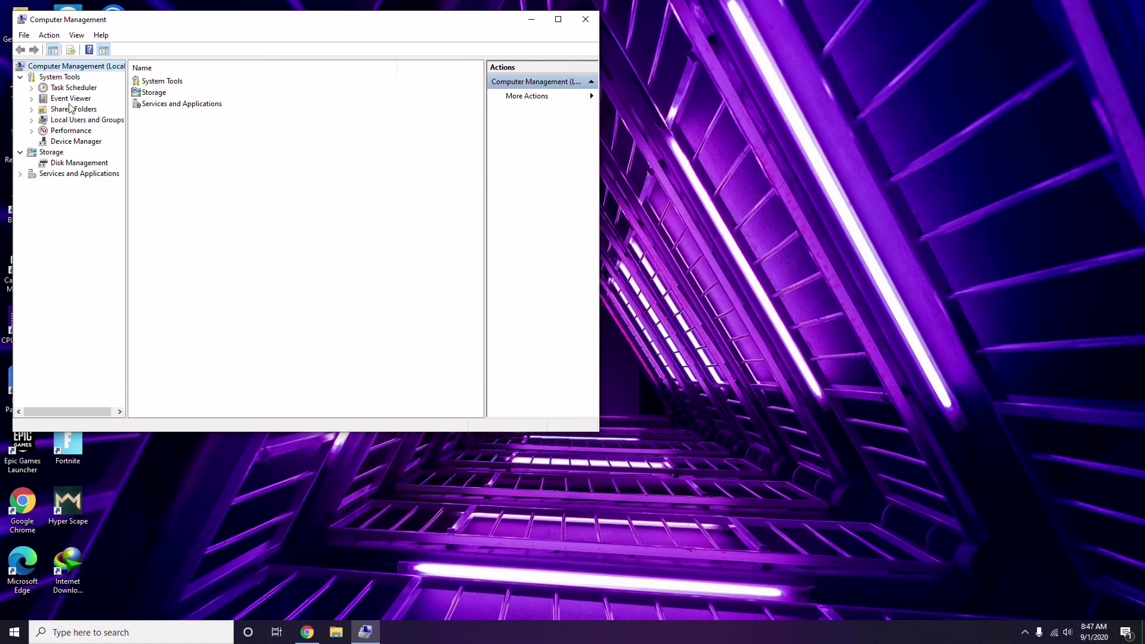
left_click(70, 141)
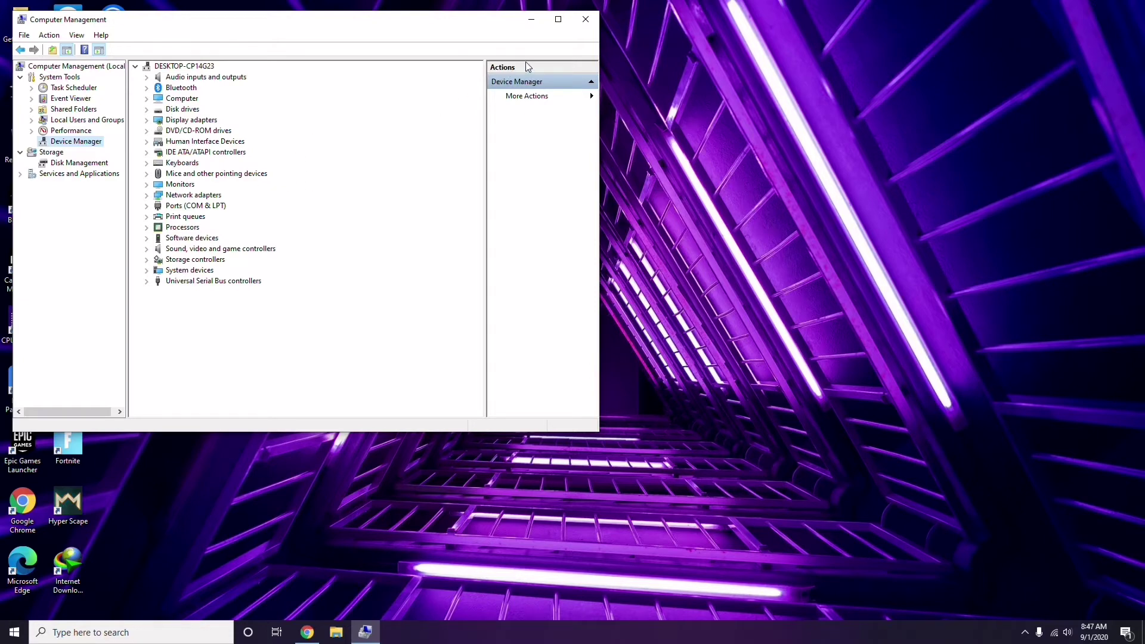
left_click(586, 20)
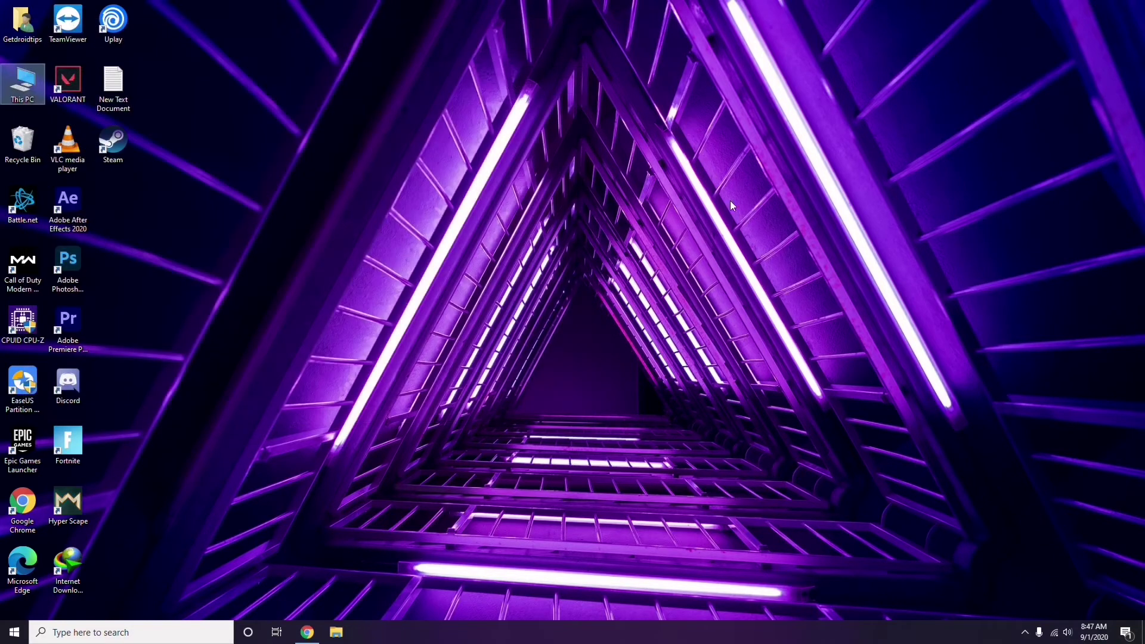
- Open AMD Radeon Software, review its System, Graphics and Display settings and the Home overview for driver updates, and close it
left_click(1026, 641)
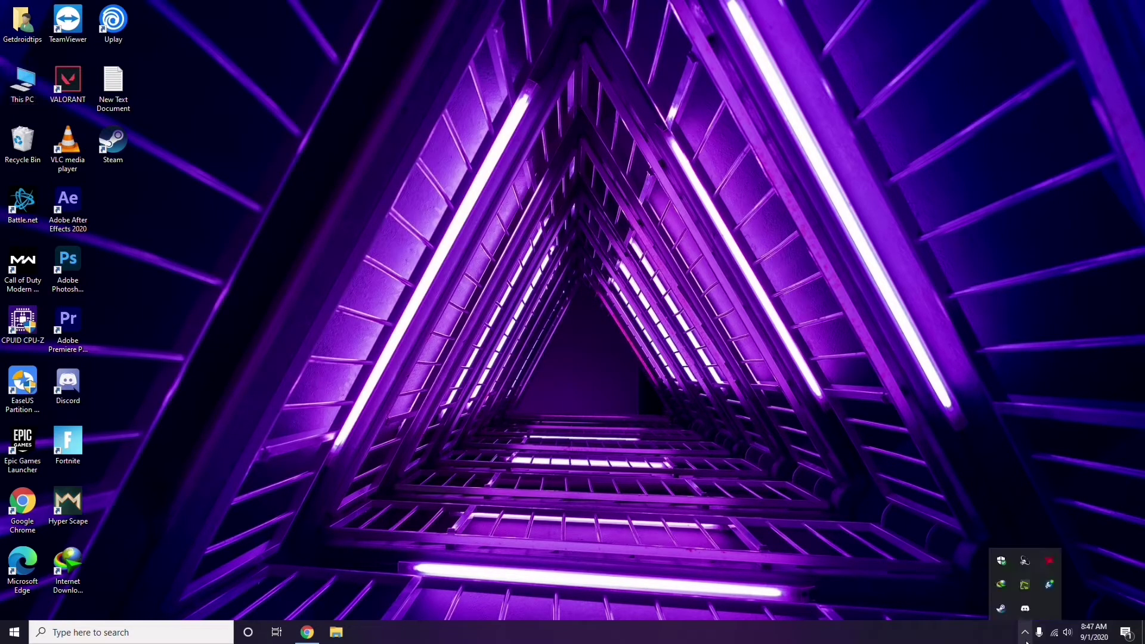
left_click(1048, 561)
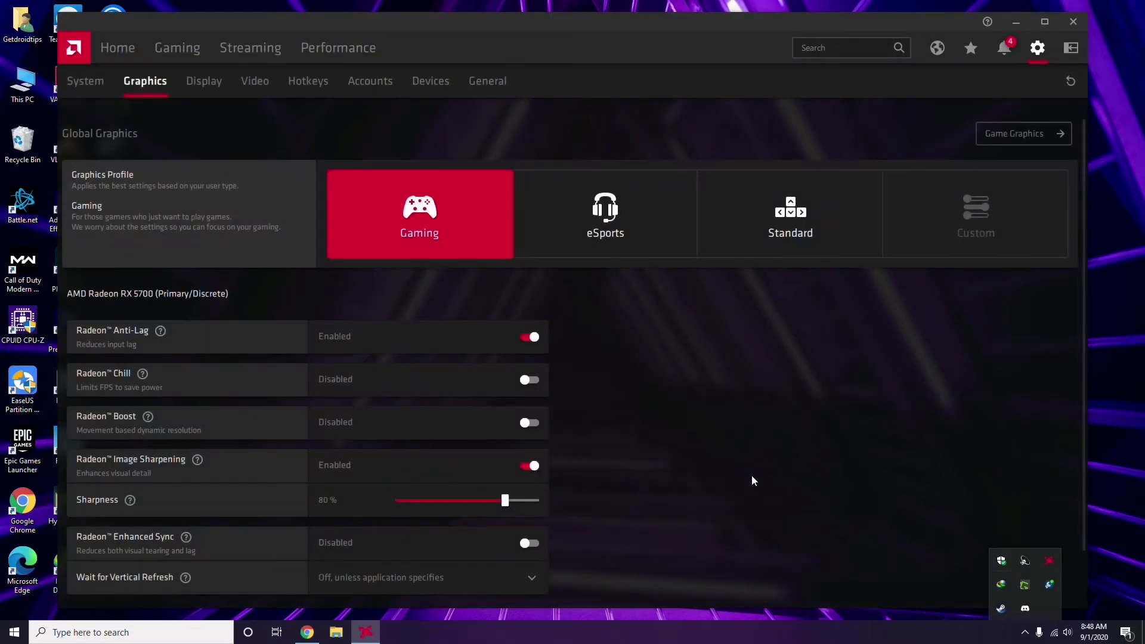
left_click(99, 85)
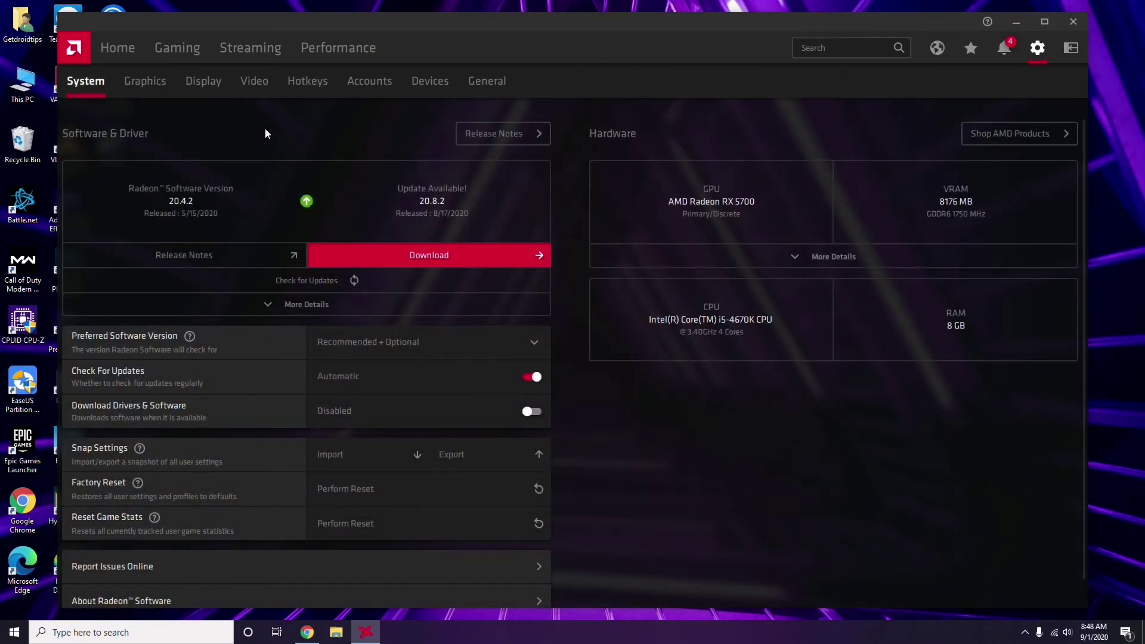
left_click(141, 84)
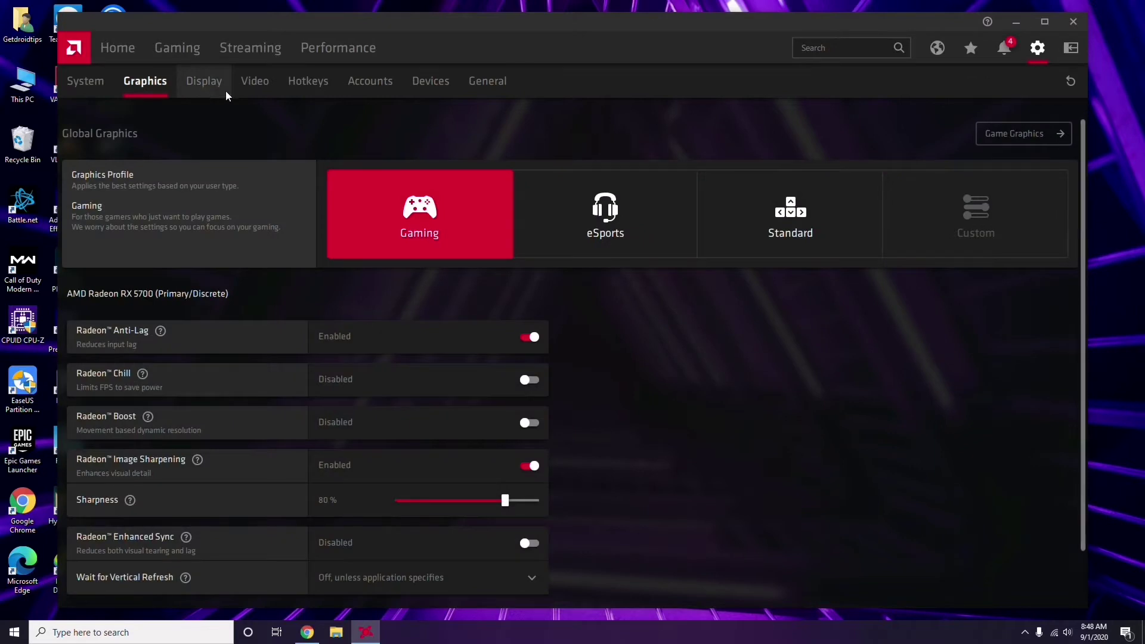
left_click(216, 89)
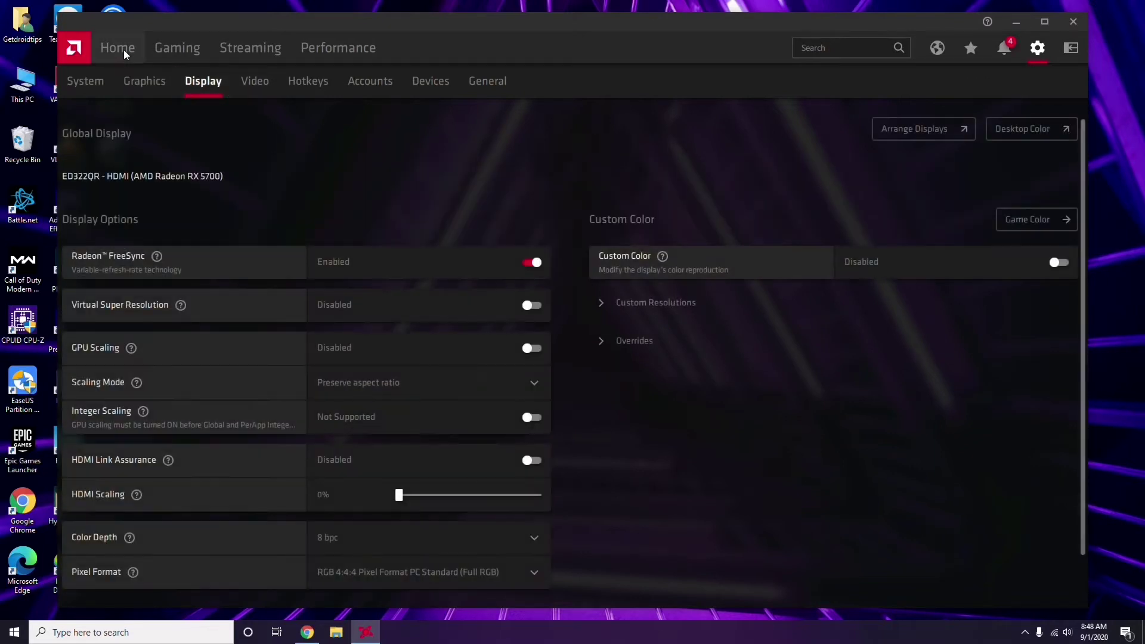
left_click(125, 52)
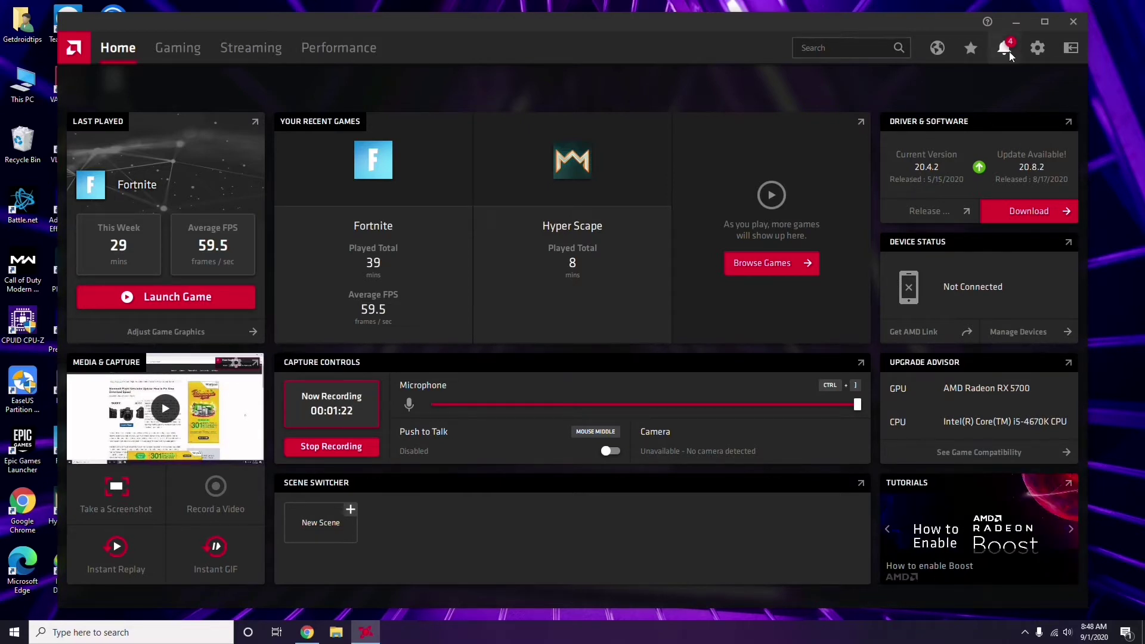
left_click(1074, 22)
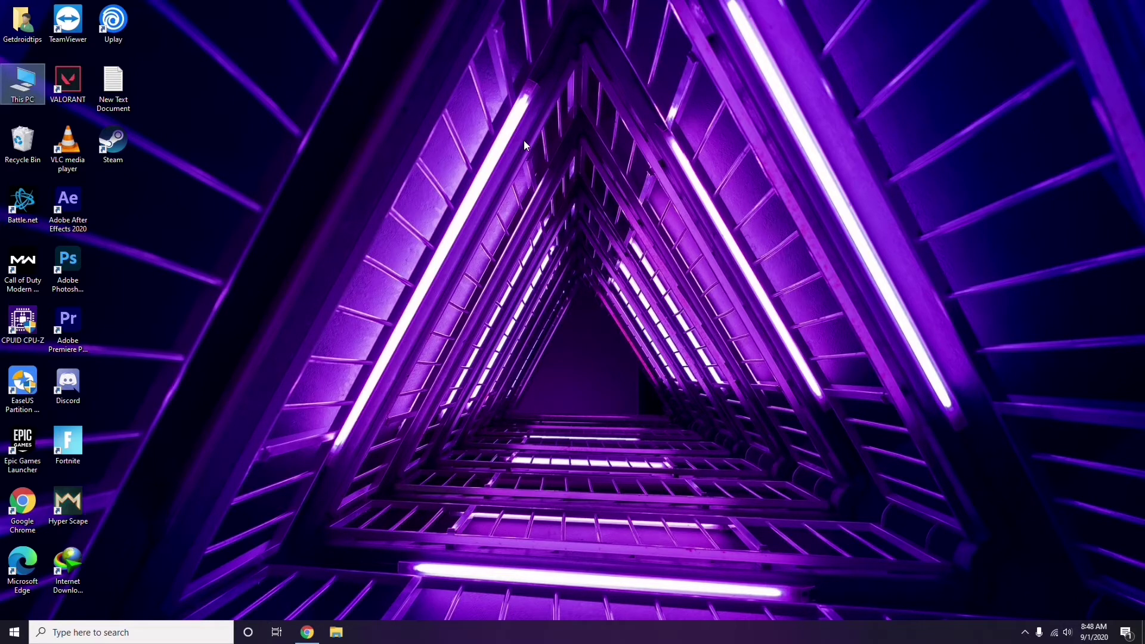
right_click(241, 154)
left_click(259, 212)
- Launch Steam, turn off the Steam Overlay while in-game in the In-Game settings, save, and close Steam
double_click(113, 144)
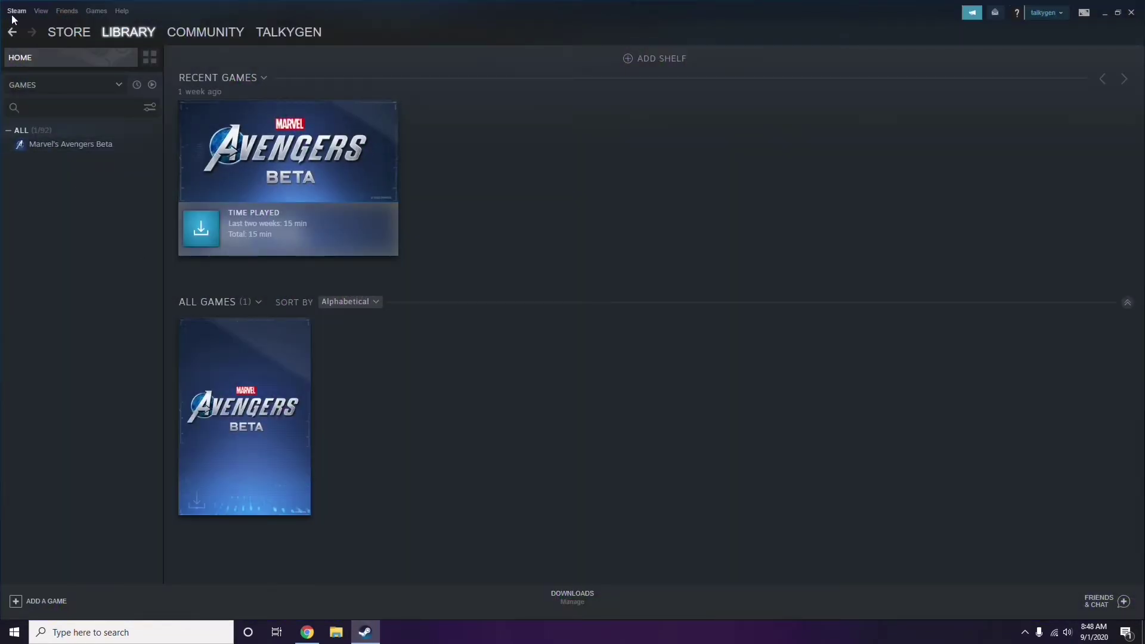
left_click(15, 11)
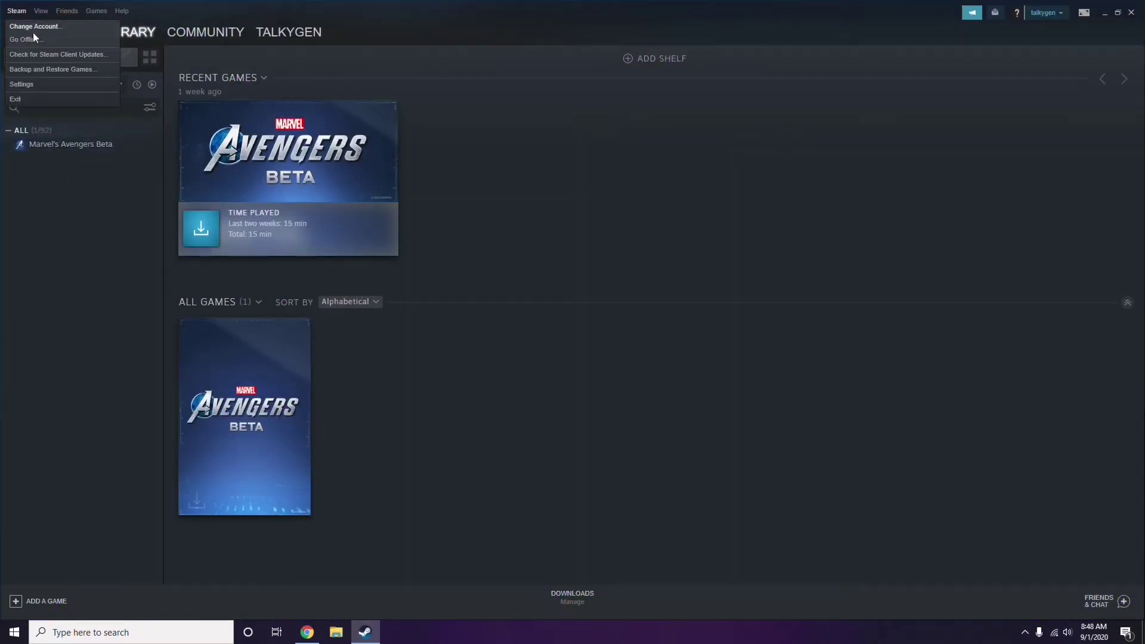
left_click(38, 84)
left_click_drag(696, 227, 635, 131)
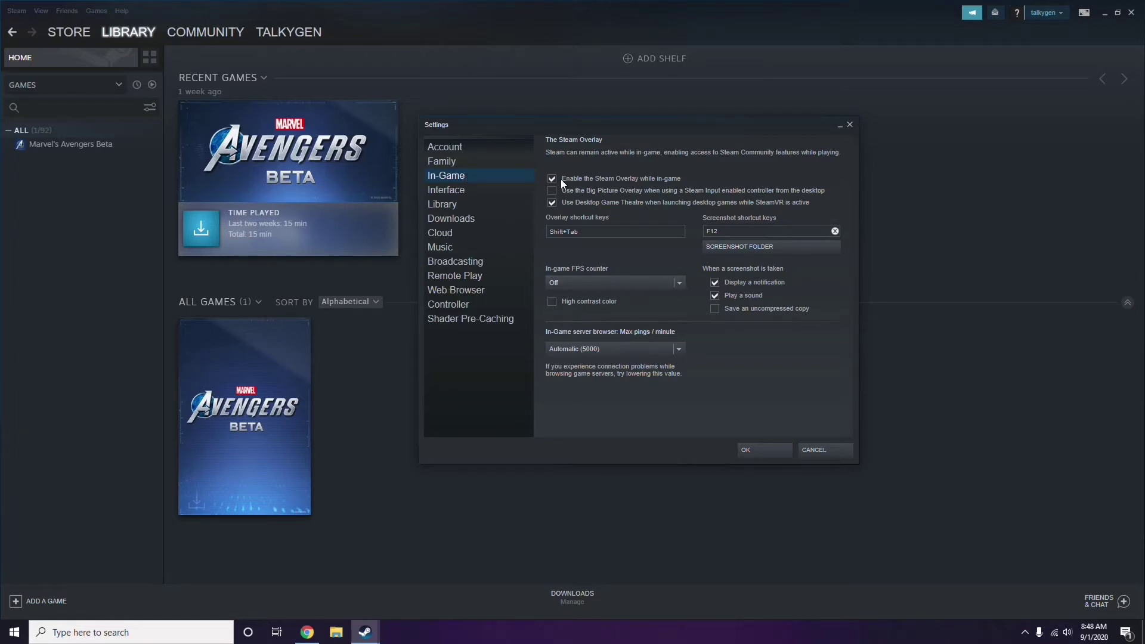
left_click(610, 179)
left_click(753, 449)
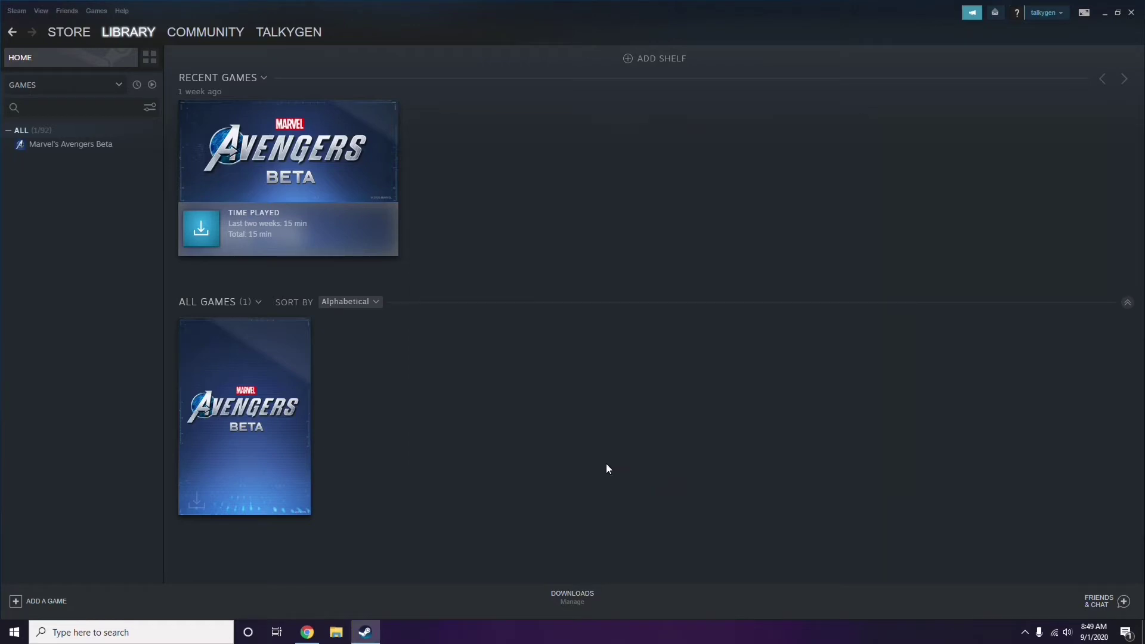
left_click(1132, 13)
right_click(466, 190)
left_click(498, 250)
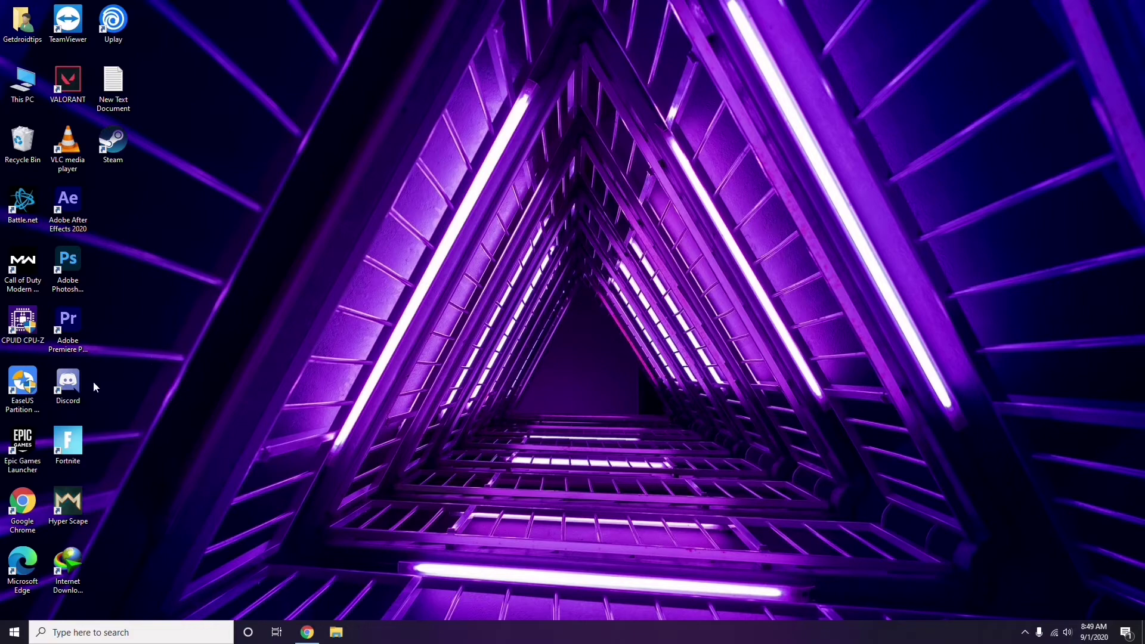
- Launch Discord and turn off the OpenH264 Video Codec provided by Cisco Systems in the Voice & Video settings
double_click(77, 382)
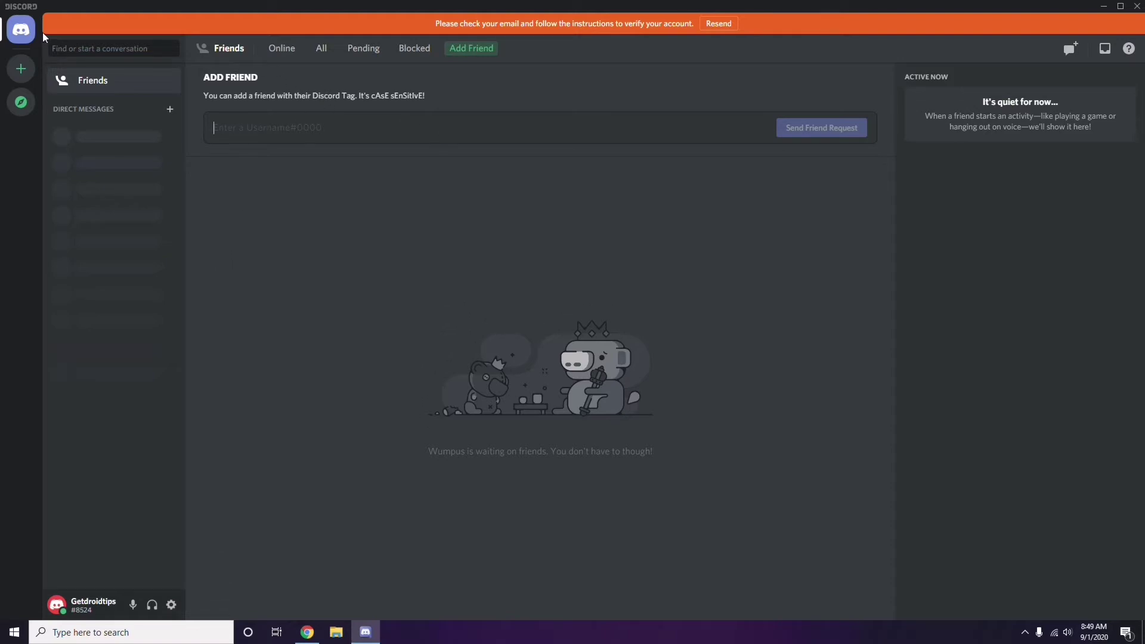
left_click(172, 606)
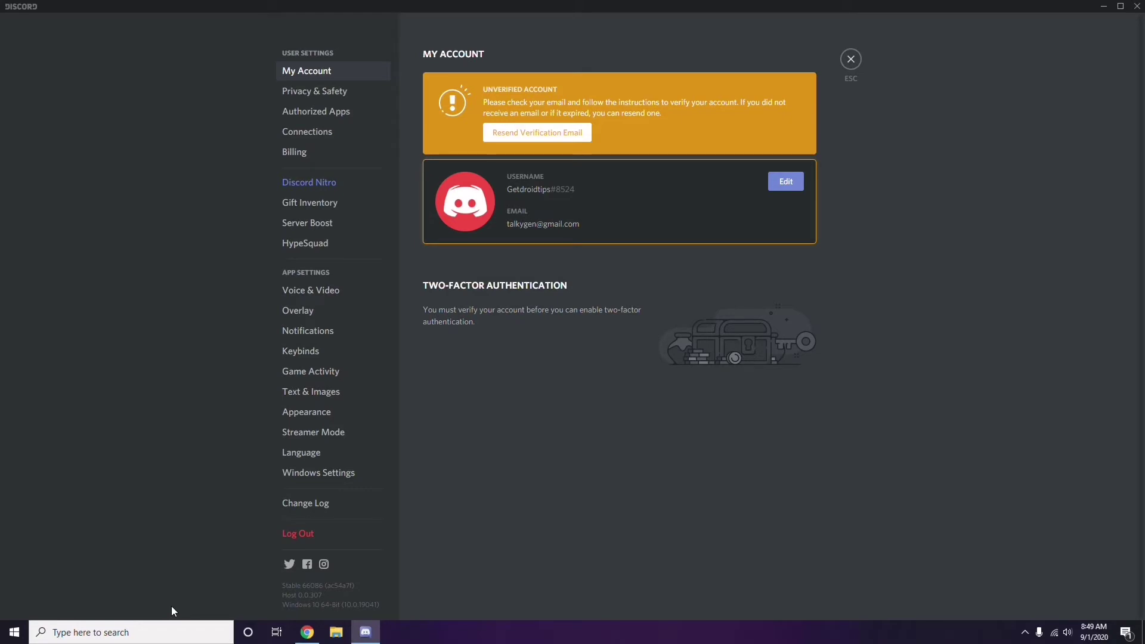
left_click(305, 291)
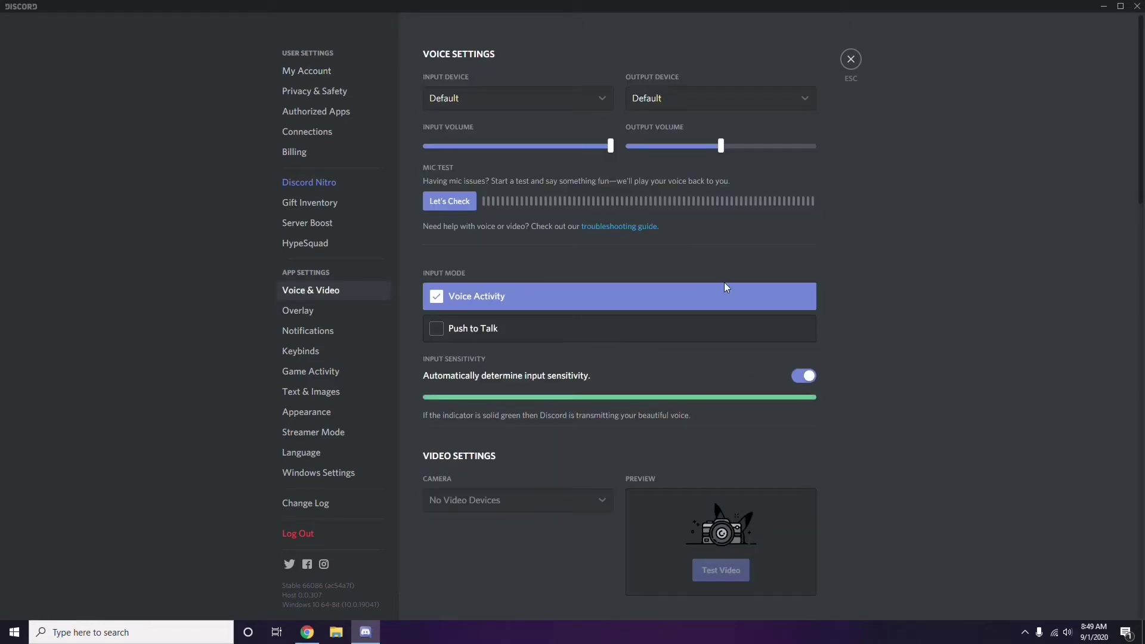
scroll(875, 292, "down", 8)
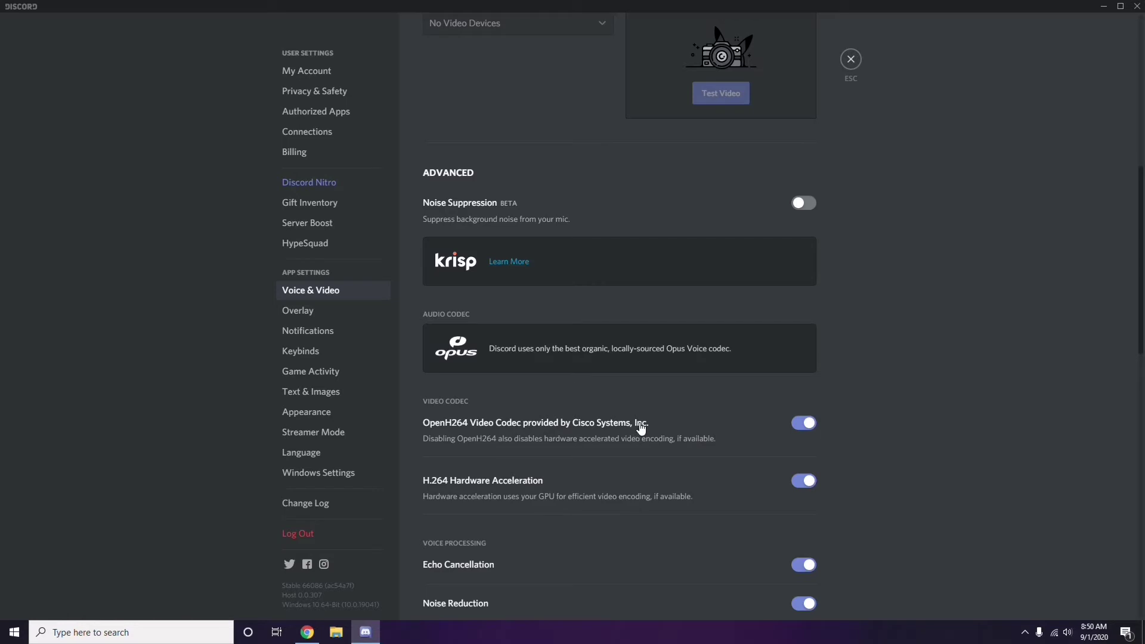
left_click(793, 427)
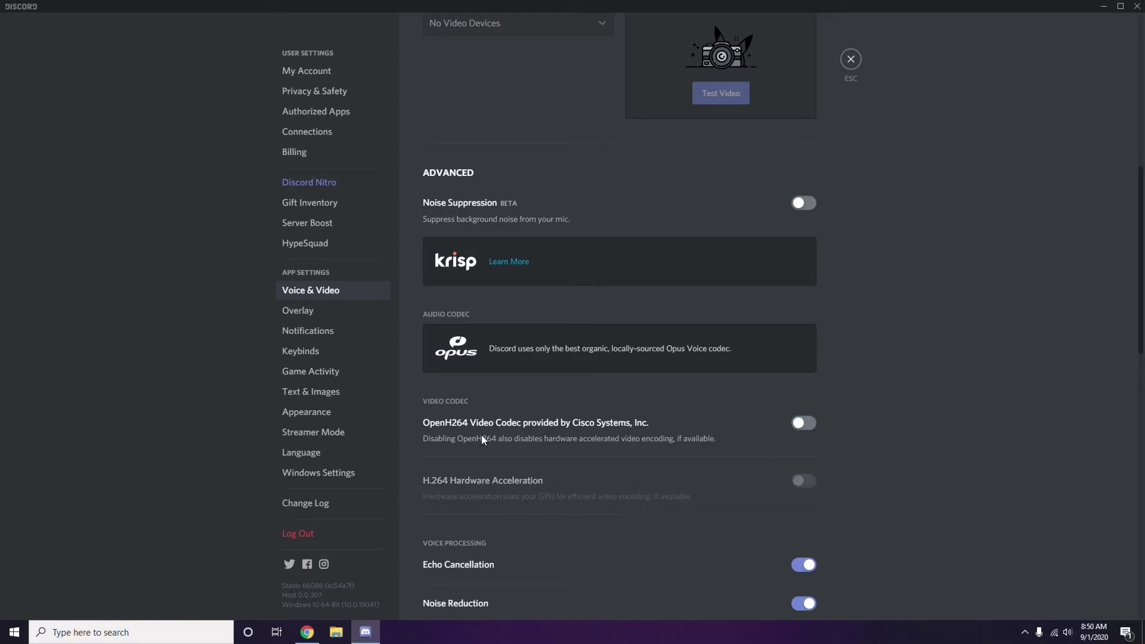
scroll(591, 428, "down", 2)
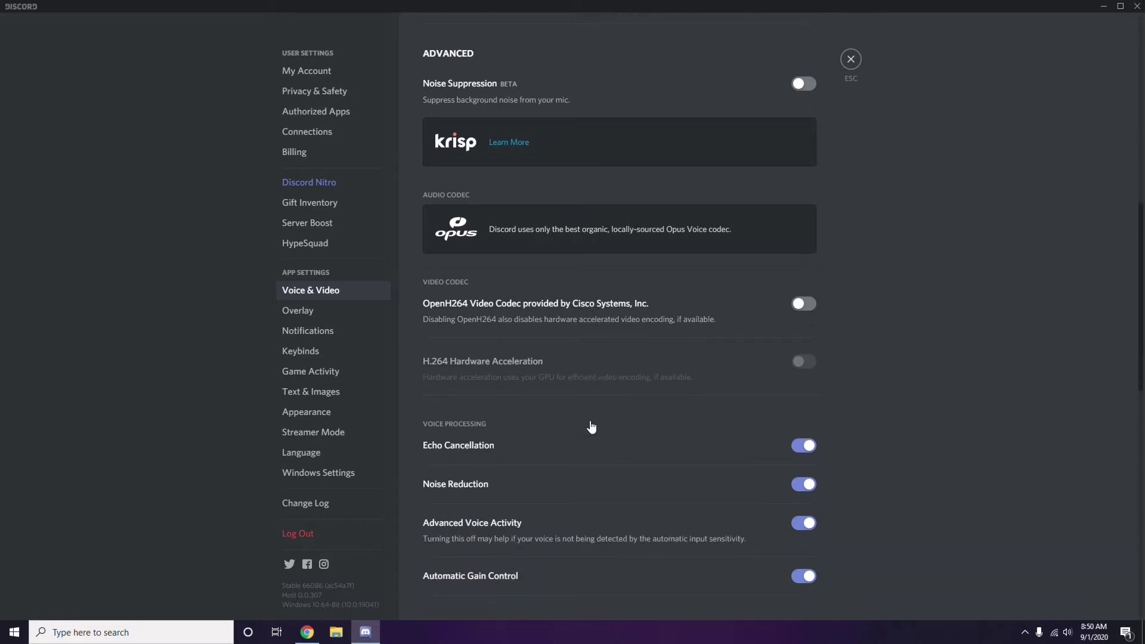
scroll(591, 427, "down", 4)
scroll(591, 428, "up", 1)
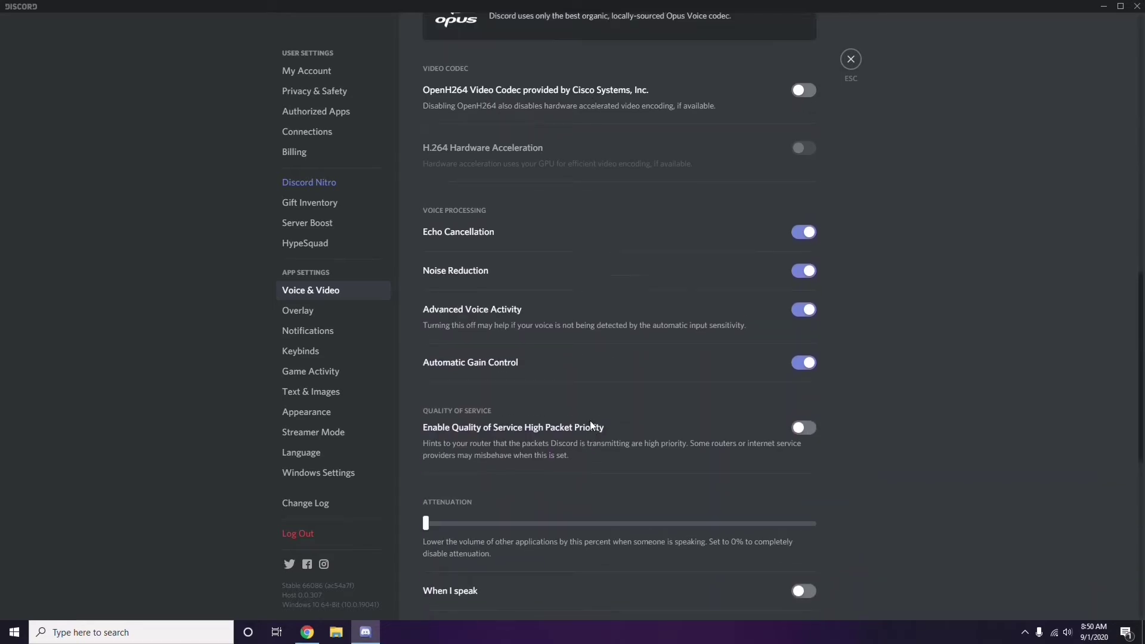
- Turn off Discord's in-game overlay in the Overlay settings
left_click(299, 313)
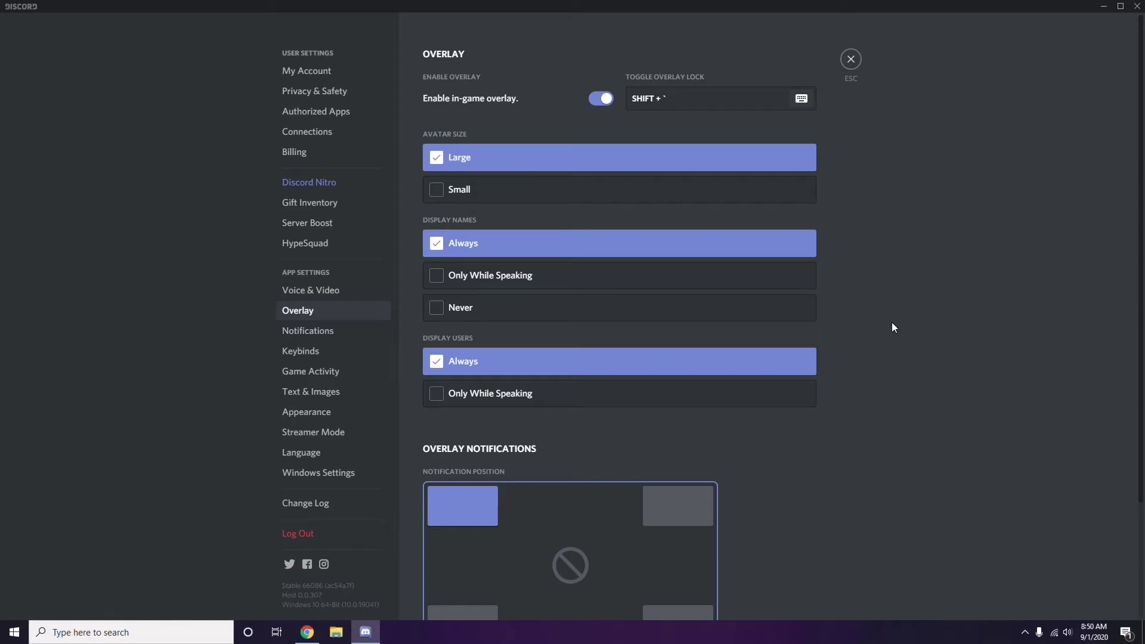
scroll(888, 314, "down", 1)
scroll(887, 315, "up", 1)
left_click(597, 101)
- Turn off Discord's Hardware Acceleration in the Appearance settings, accept the relaunch, and minimize Discord
left_click(316, 416)
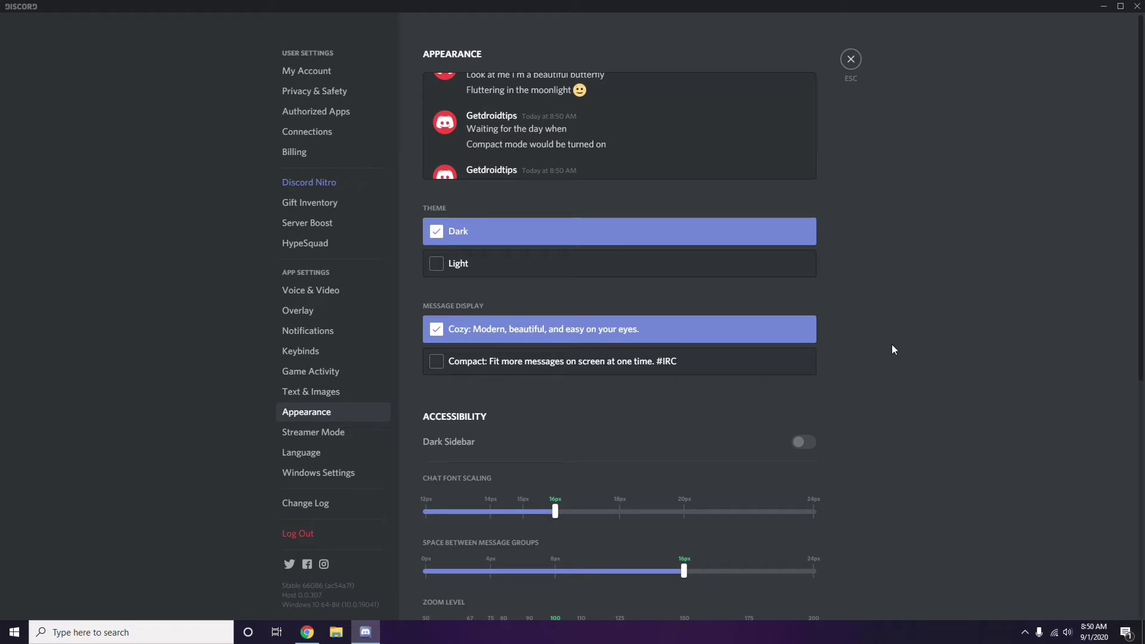
scroll(893, 349, "down", 6)
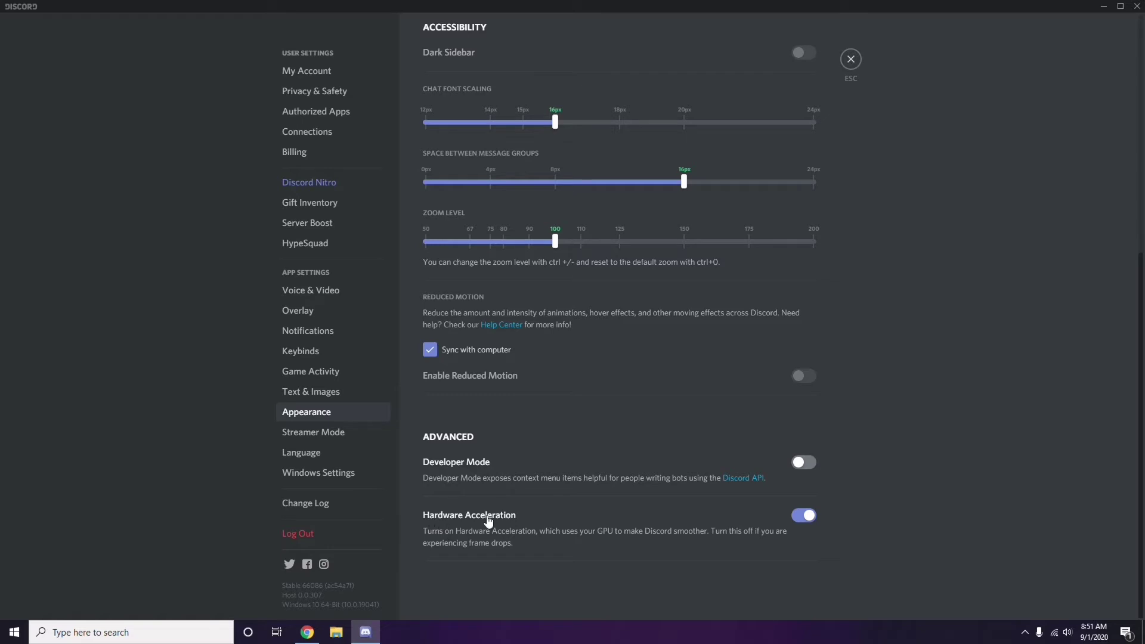
left_click(802, 516)
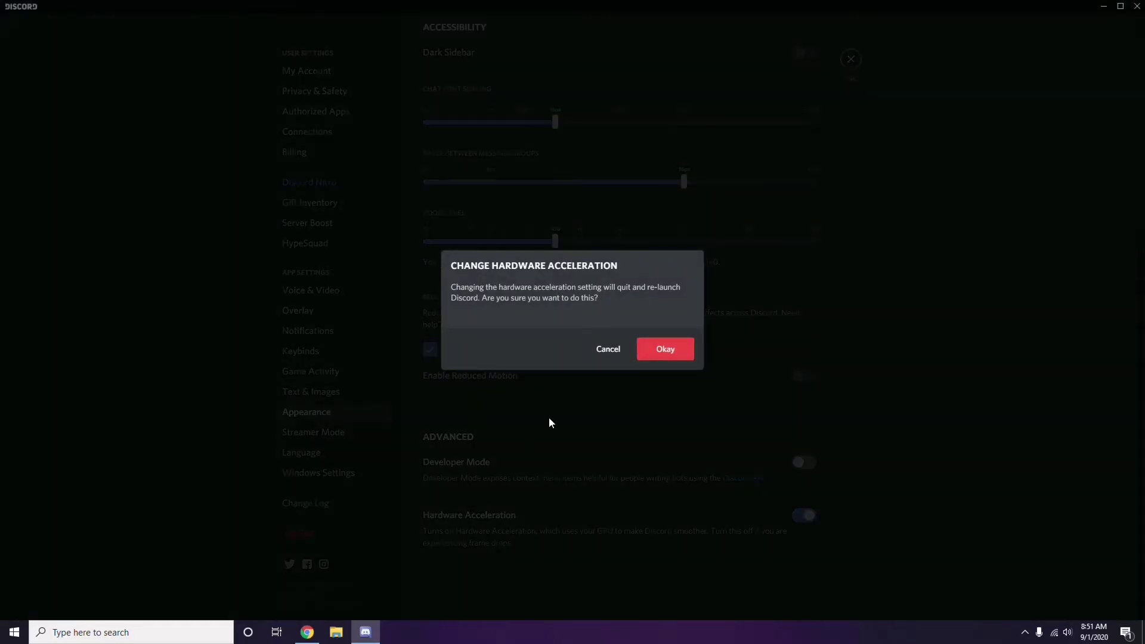
left_click(659, 350)
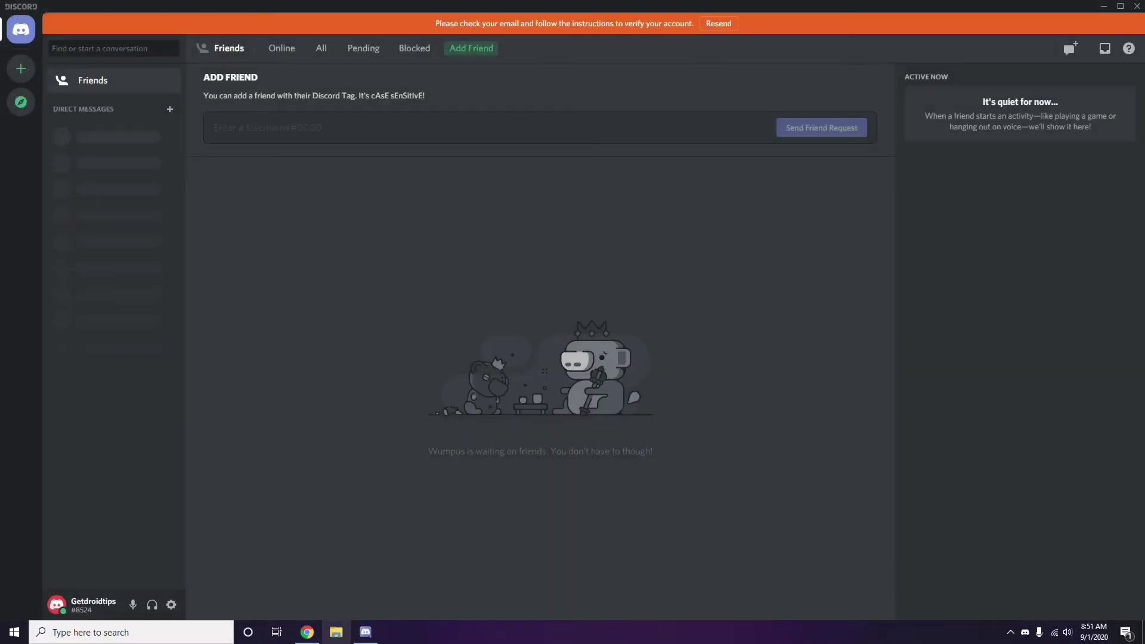
left_click(1104, 7)
right_click(453, 152)
left_click(484, 204)
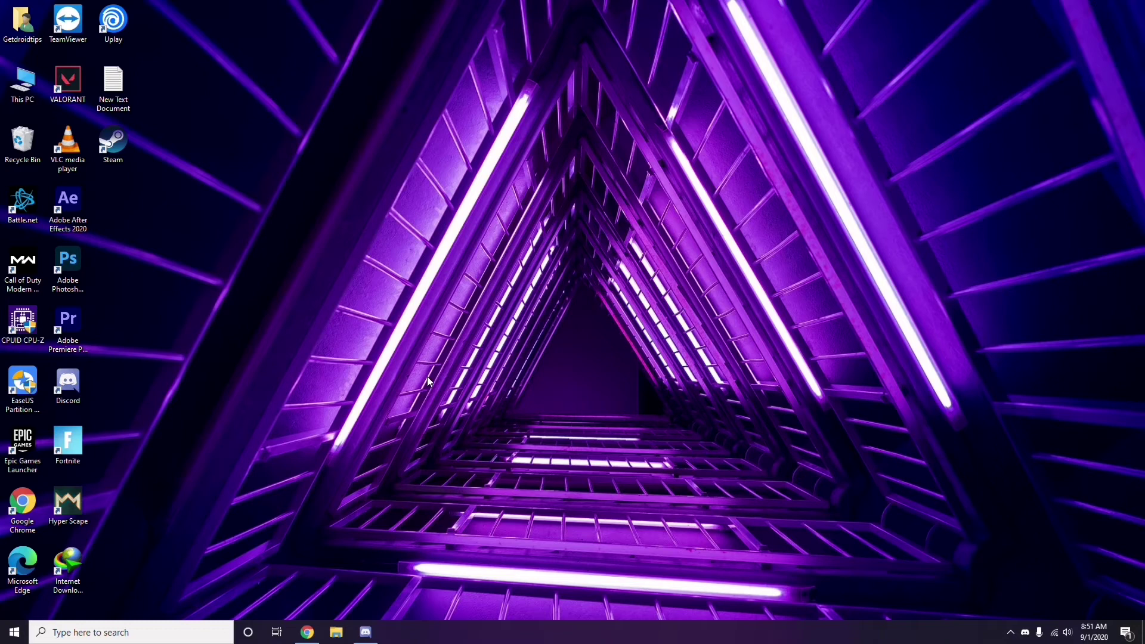
- Search Windows for "windows" and open the Windows Update settings
left_click(91, 636)
type("windows")
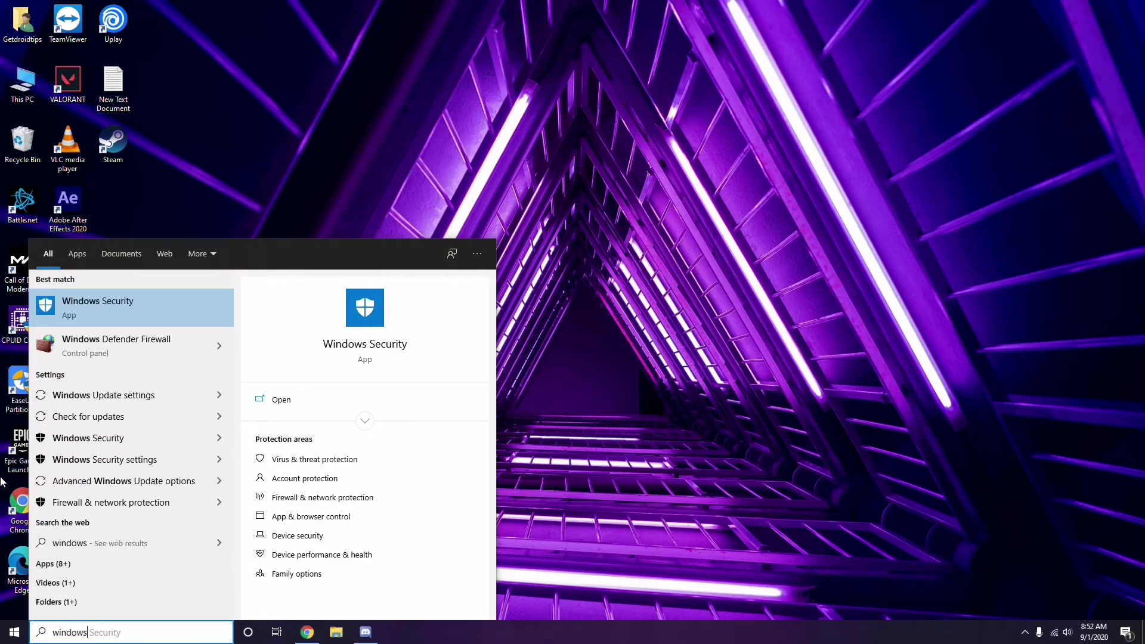
left_click(142, 394)
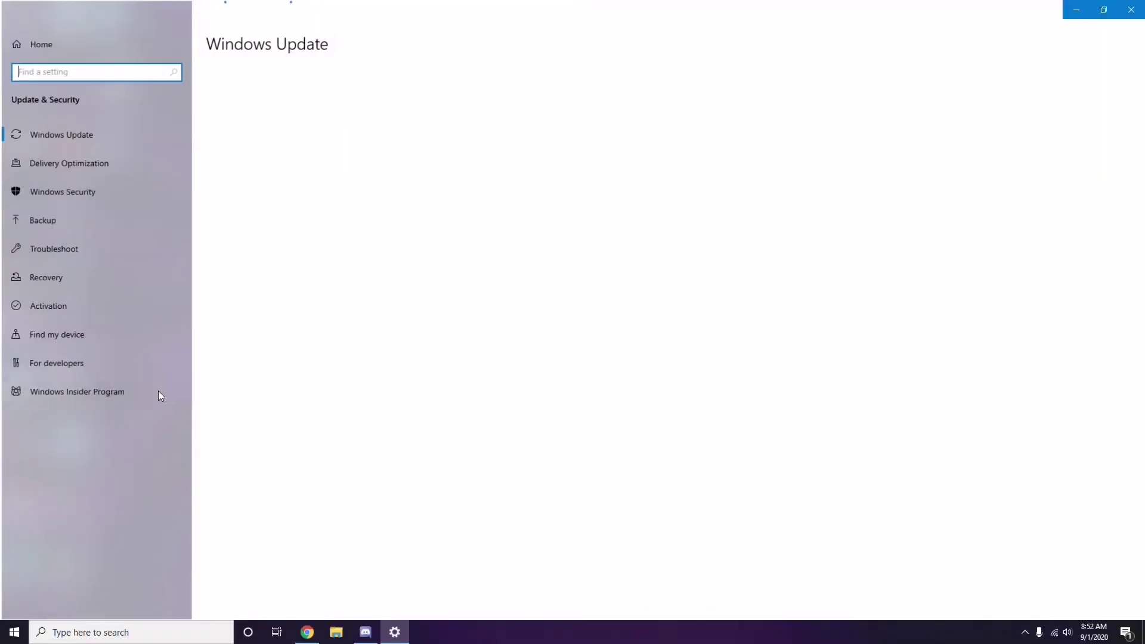
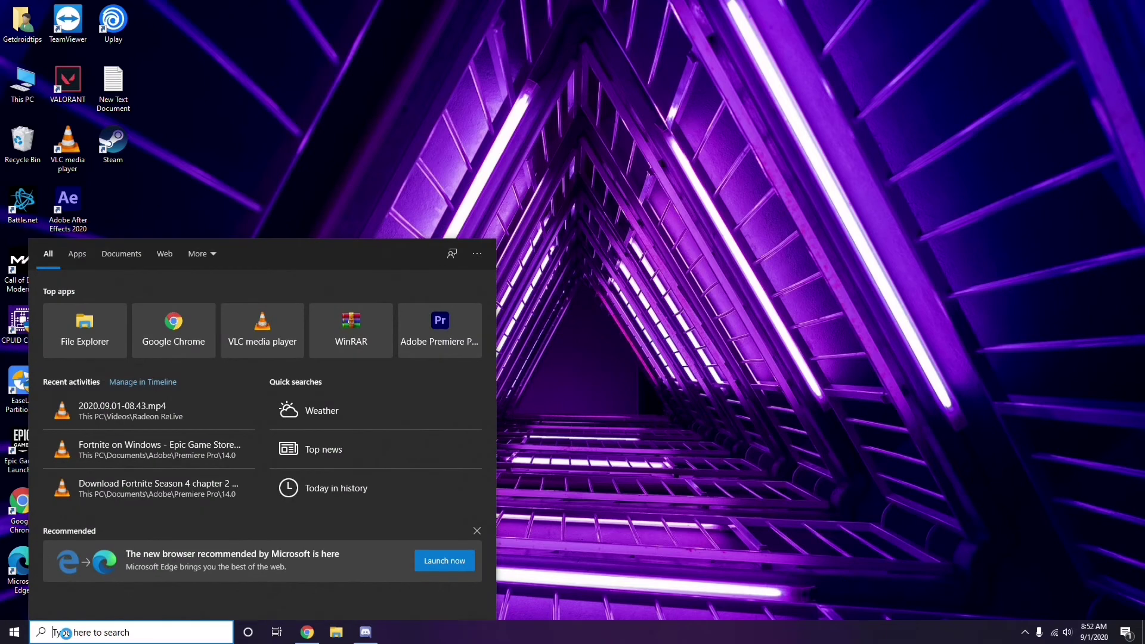
- Search Windows for "settings", open the Settings app, and go to the Update & Security page
type("settin")
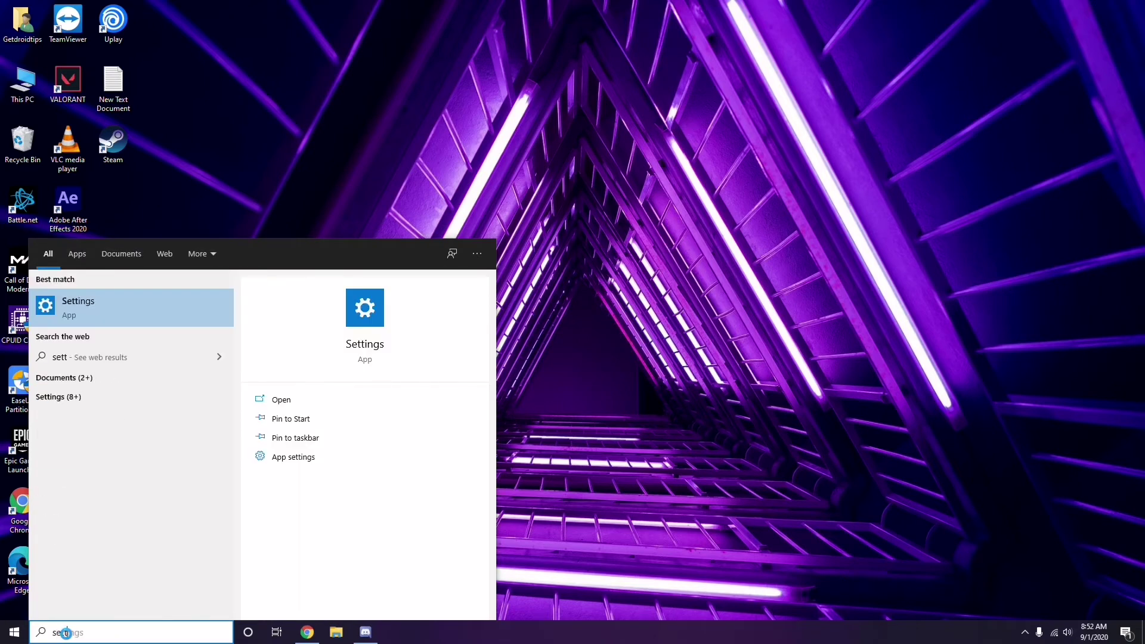
type("gs")
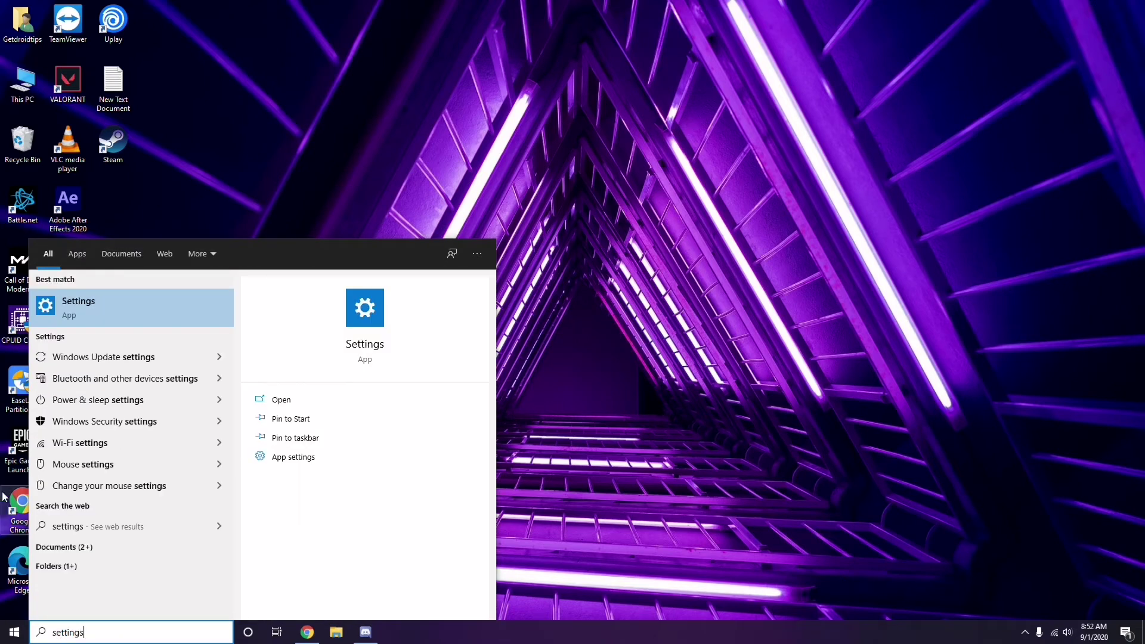
left_click(127, 311)
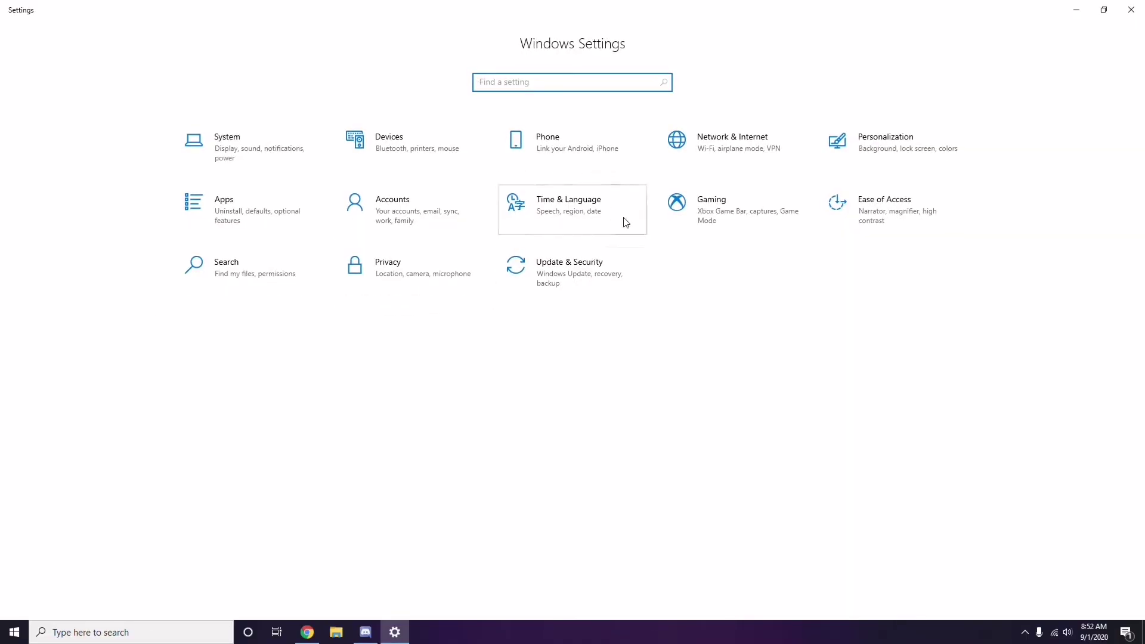
left_click(573, 283)
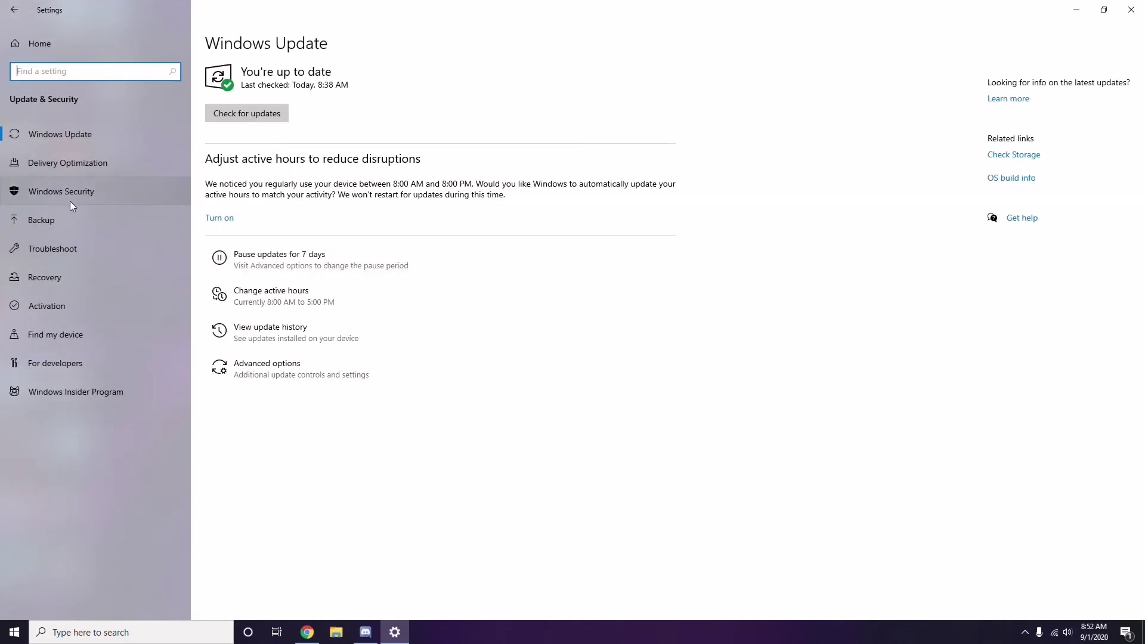
- Open the list of uninstallable updates from the update history and bring up the Uninstall option for the Visual C++ 2010 x64 update KB2565063
left_click(273, 334)
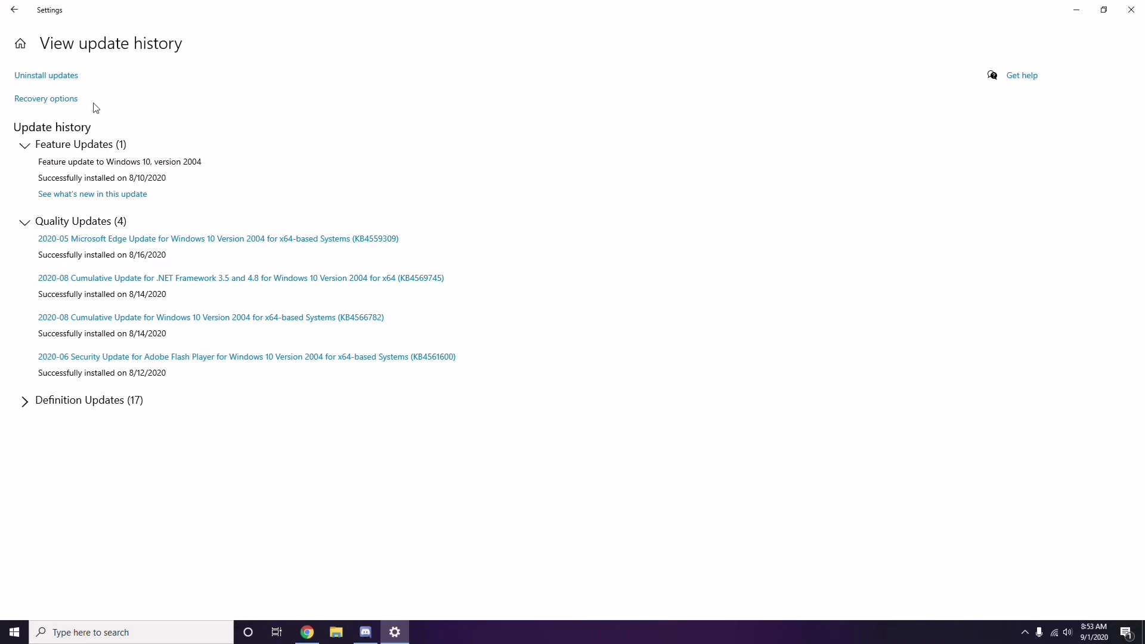
left_click(58, 76)
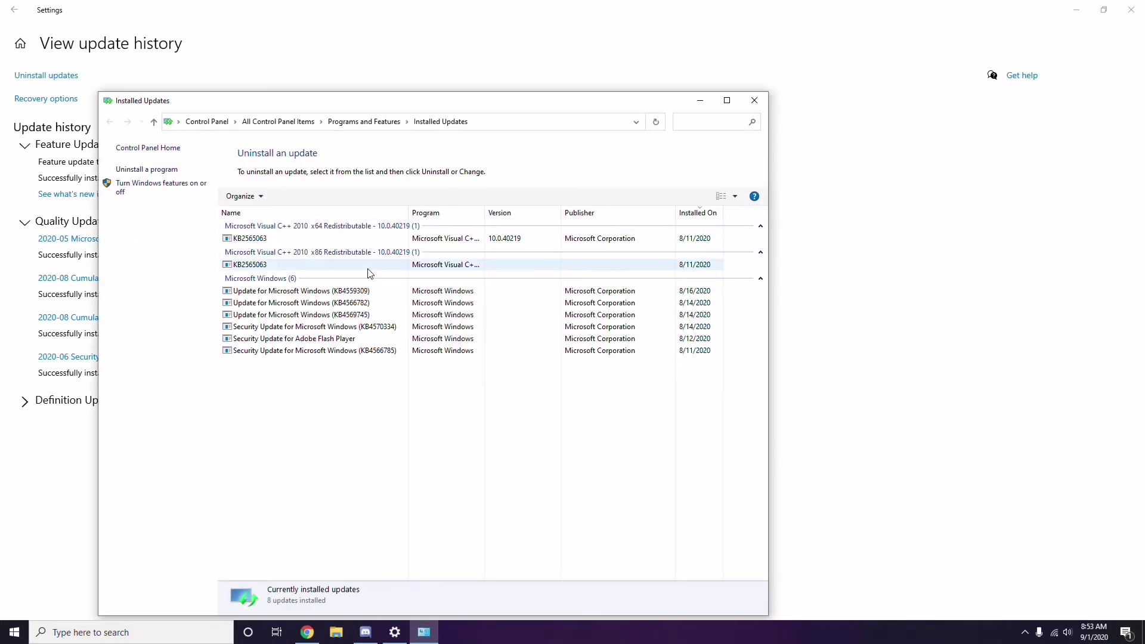
right_click(263, 243)
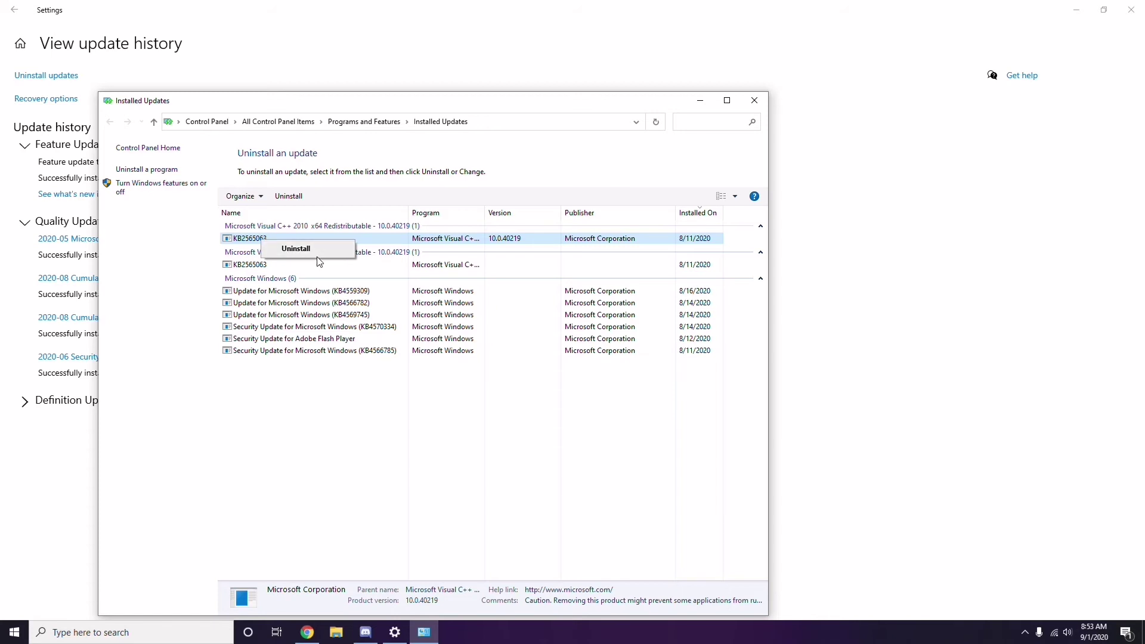
left_click(788, 233)
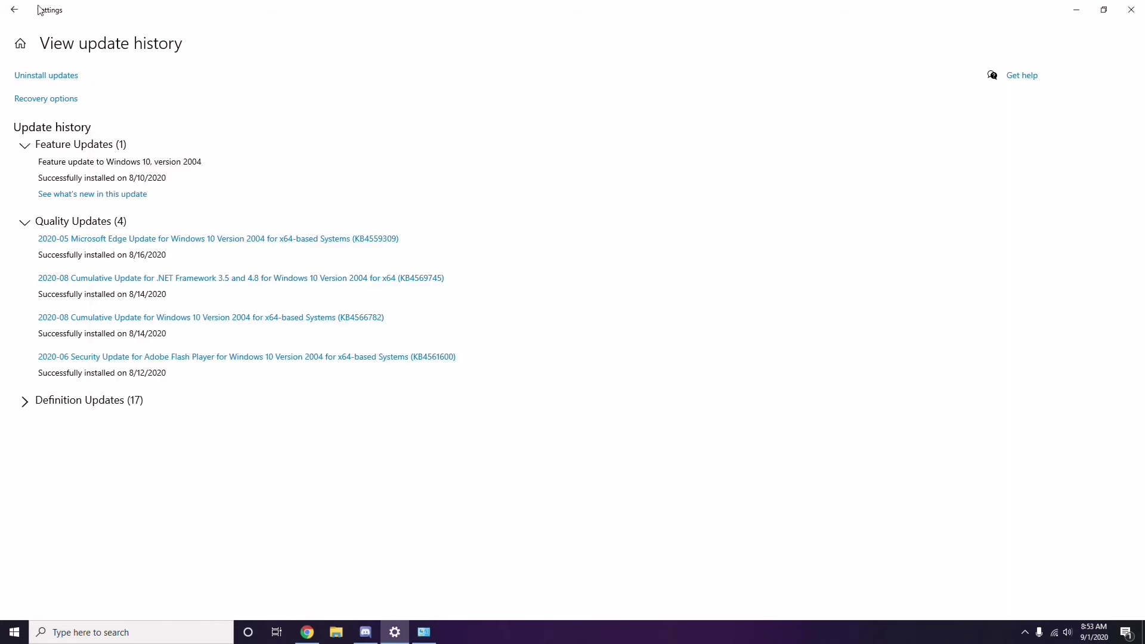
- Return to the Settings home page and close both the Settings and Installed Updates windows
left_click(15, 10)
left_click(15, 10)
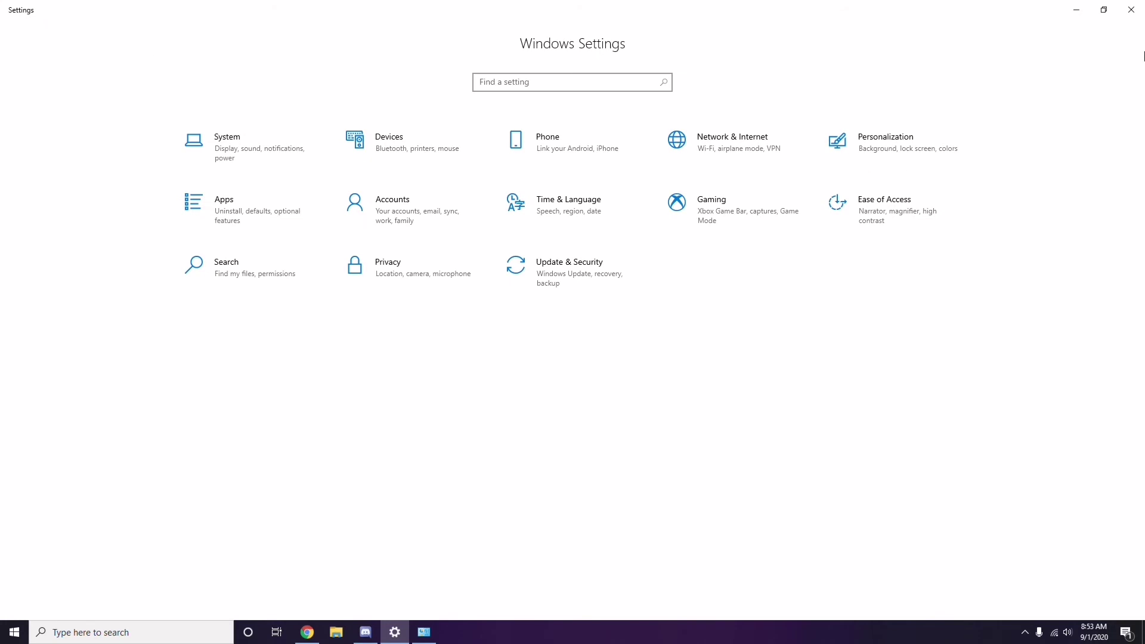
left_click(1130, 10)
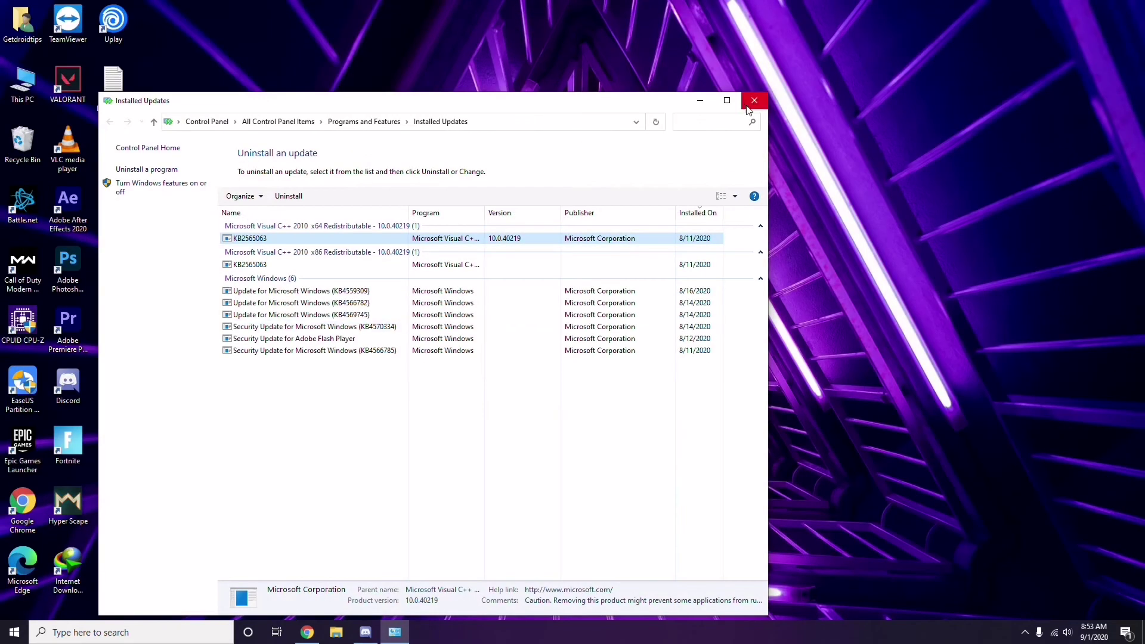
left_click(752, 103)
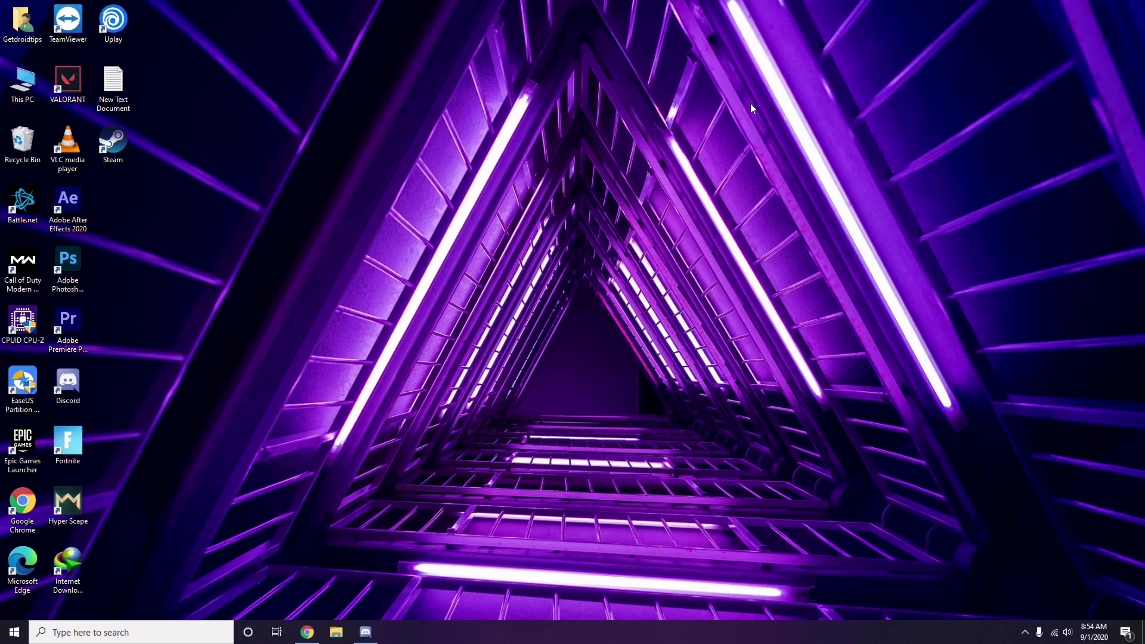
- Open the temporary files folder by running %temp% from the Run dialog
key("super+r")
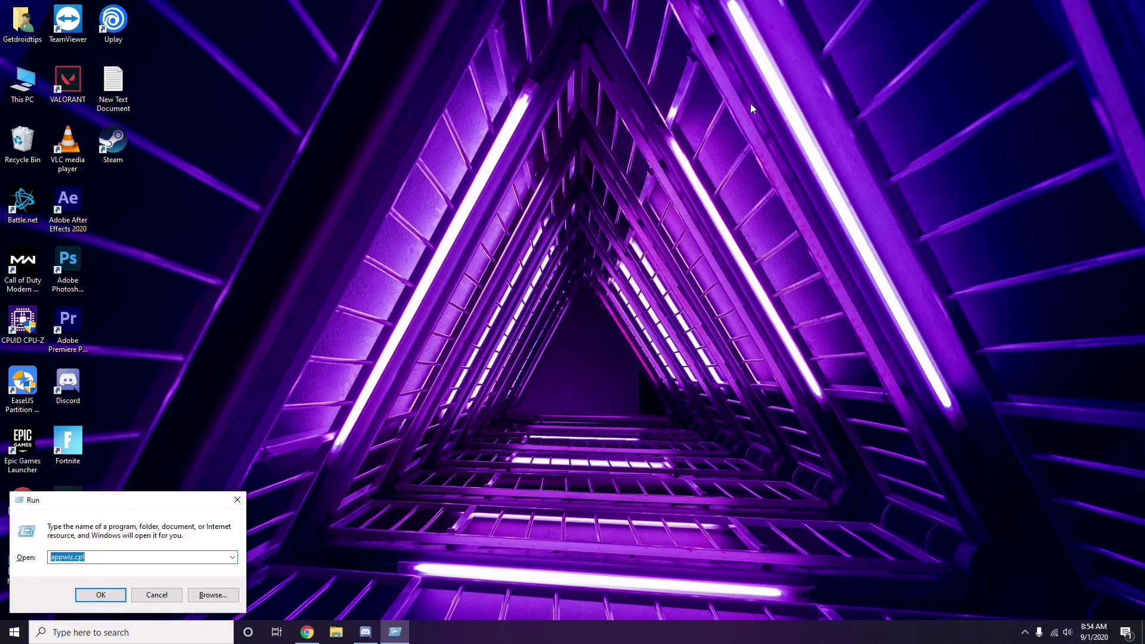
key("BackSpace")
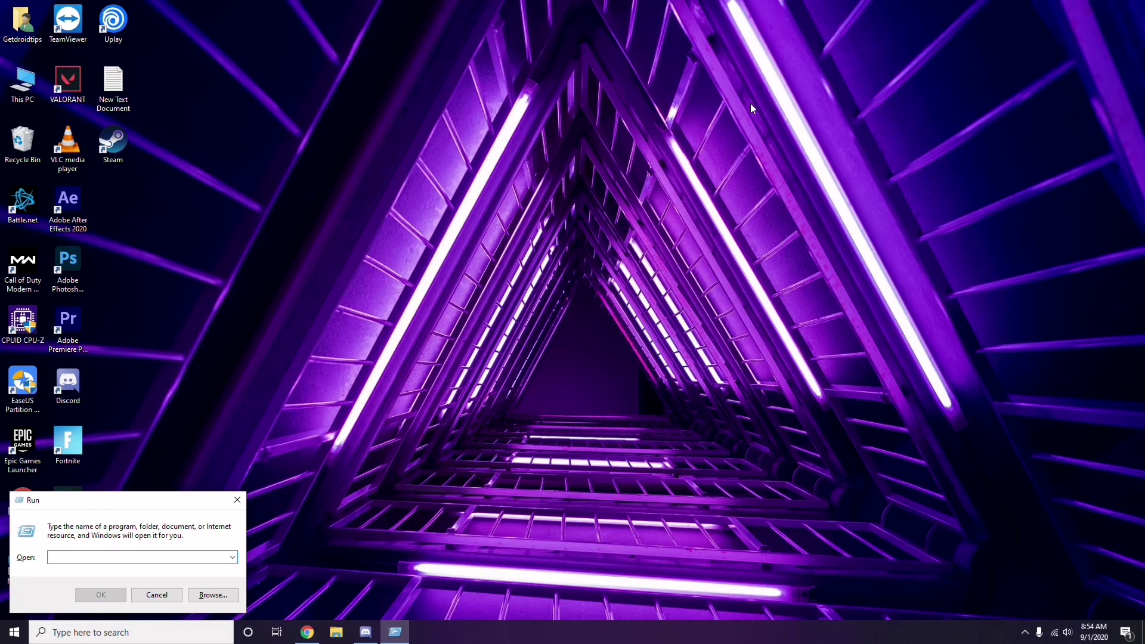
type("%")
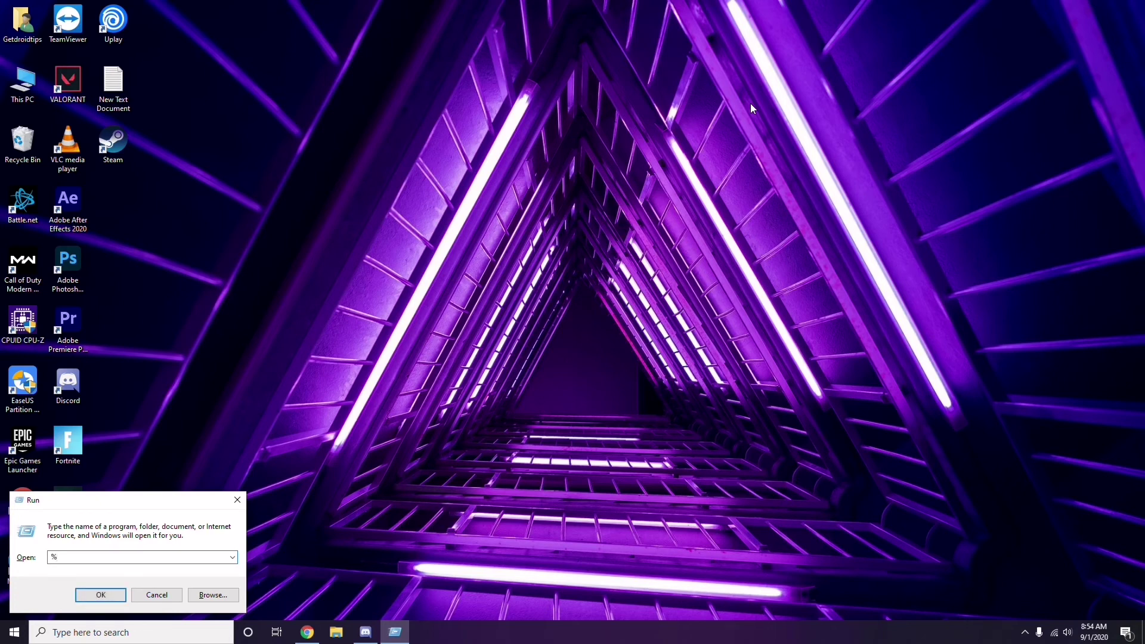
type("temp%")
left_click(101, 594)
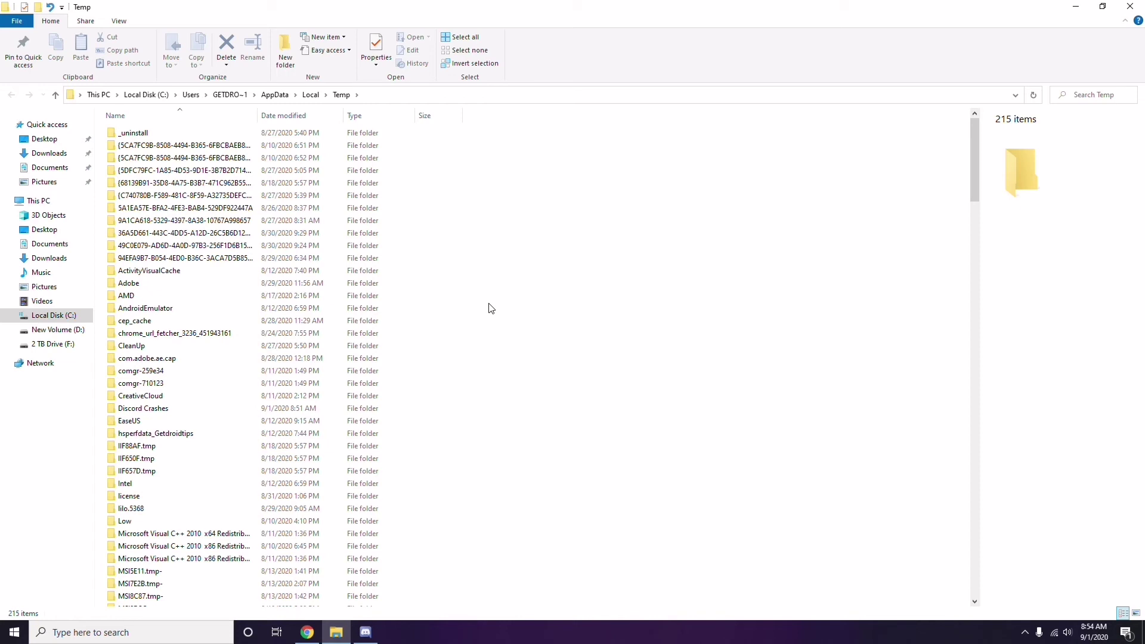
- Select all items in the Temp folder, clear the selection, and close the folder
key("ctrl+a")
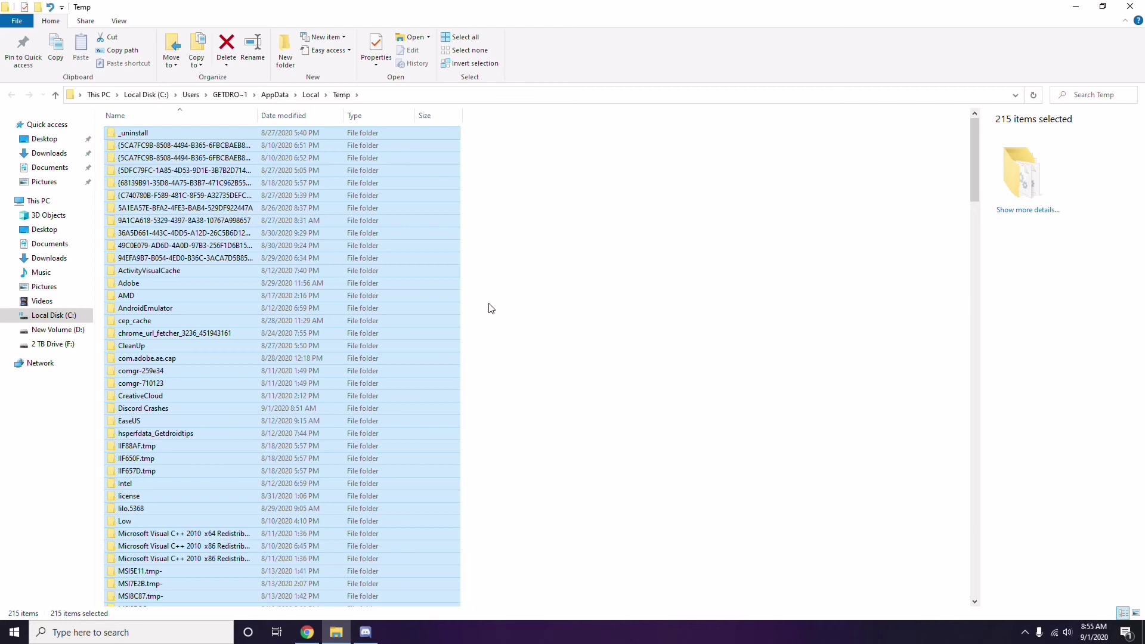
left_click(554, 305)
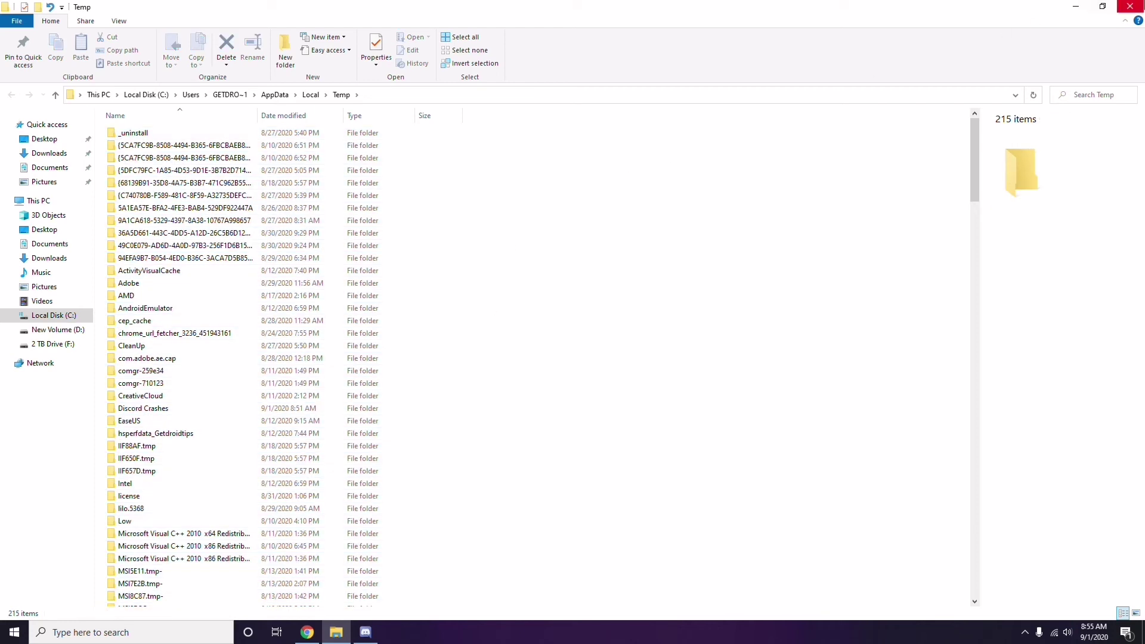
left_click(1131, 6)
right_click(442, 176)
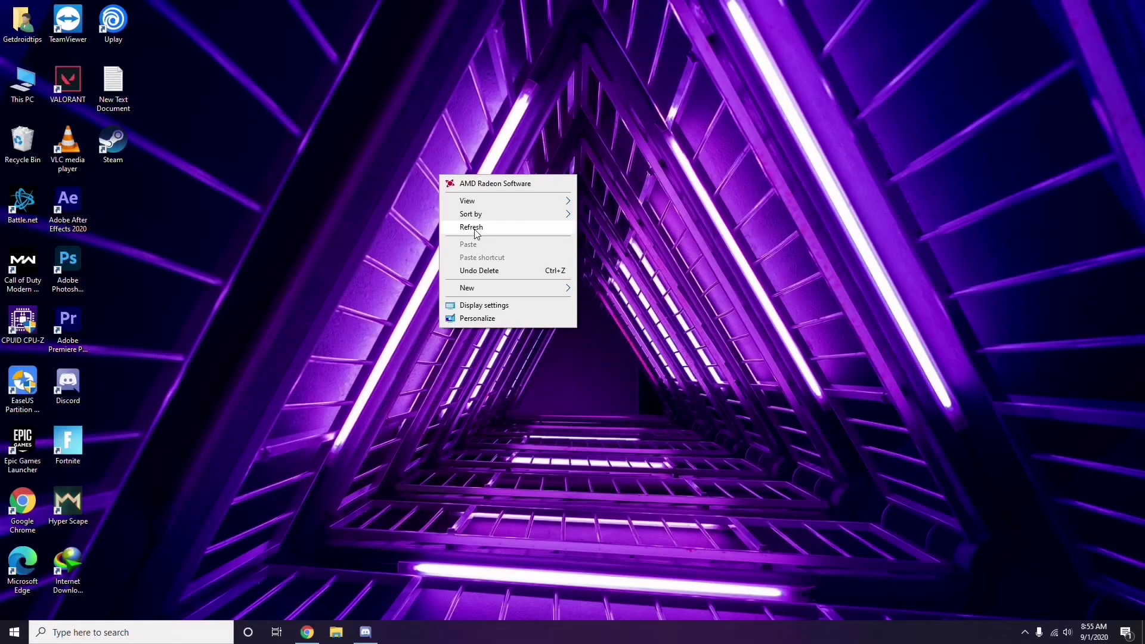
left_click(475, 231)
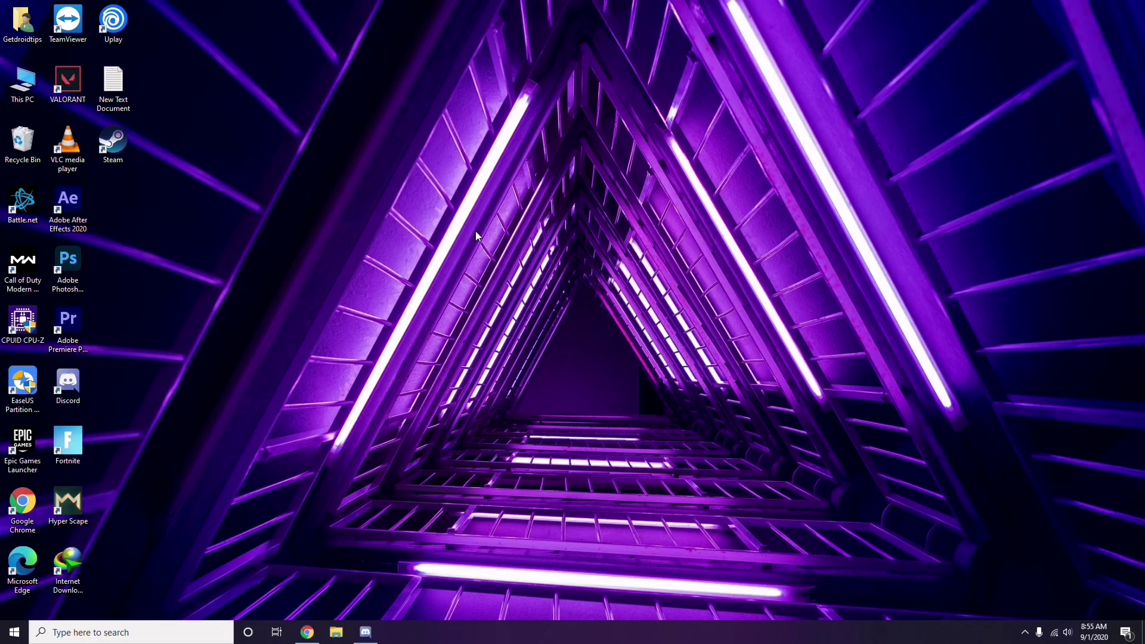
- Open AMD Radeon Software to check the graphics driver version and available update, and close it
left_click(1025, 633)
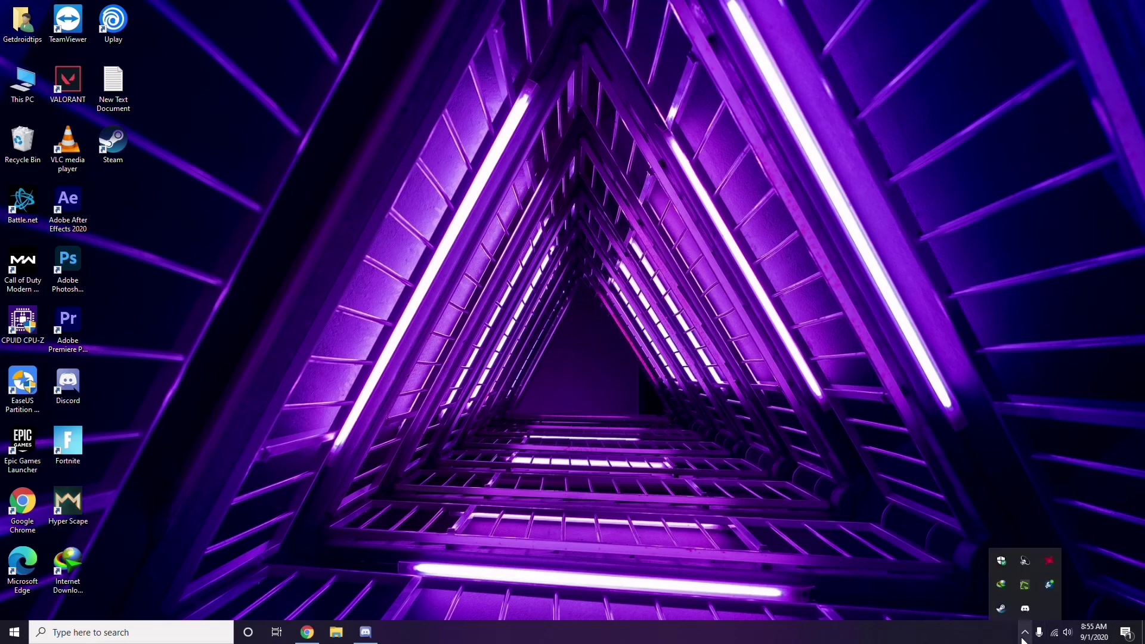
left_click(1049, 561)
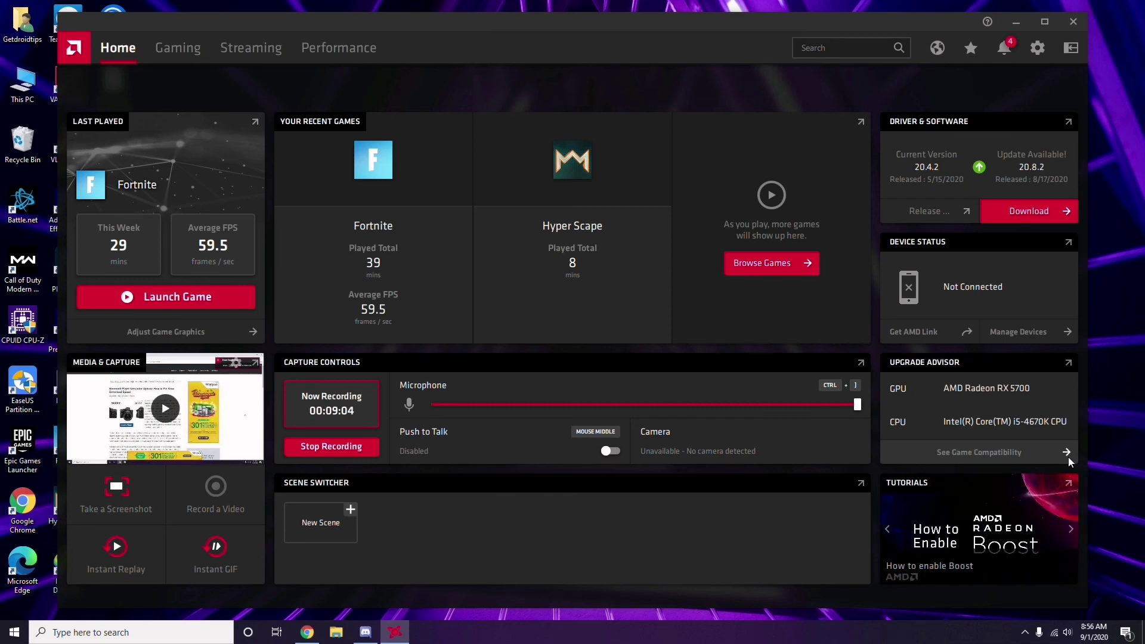
left_click(1079, 26)
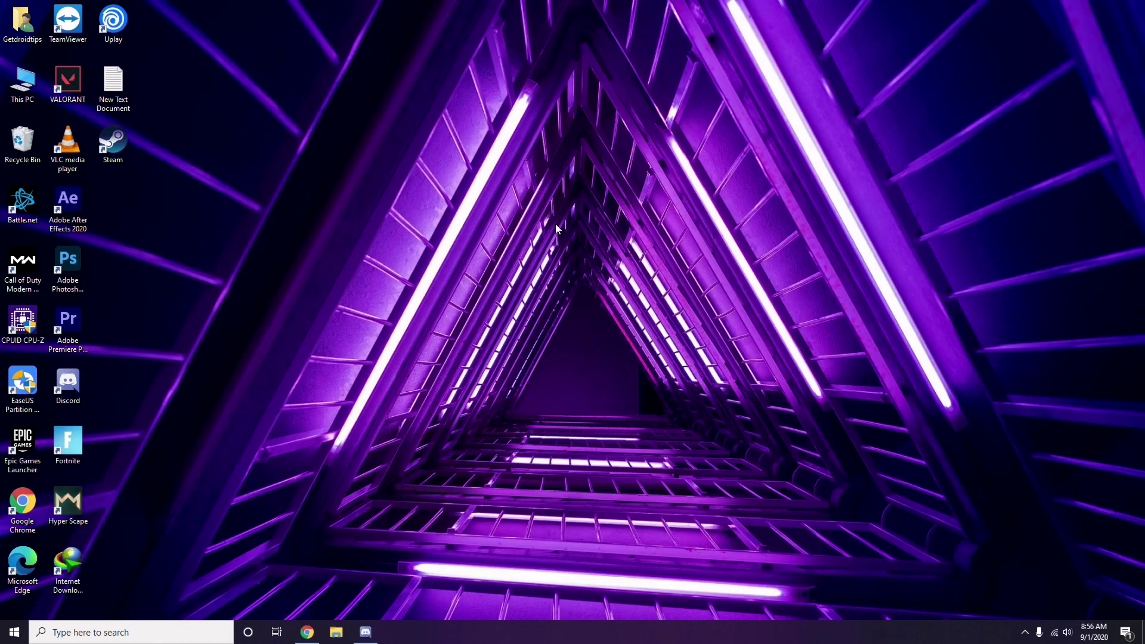
left_click(15, 632)
left_click(515, 443)
right_click(315, 274)
left_click(349, 327)
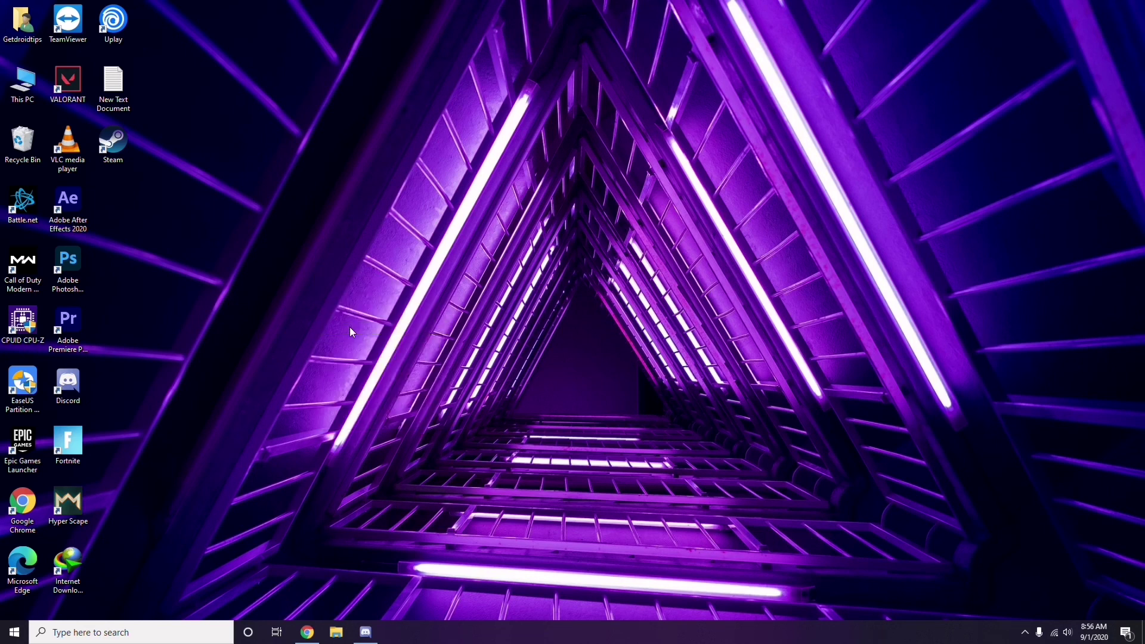